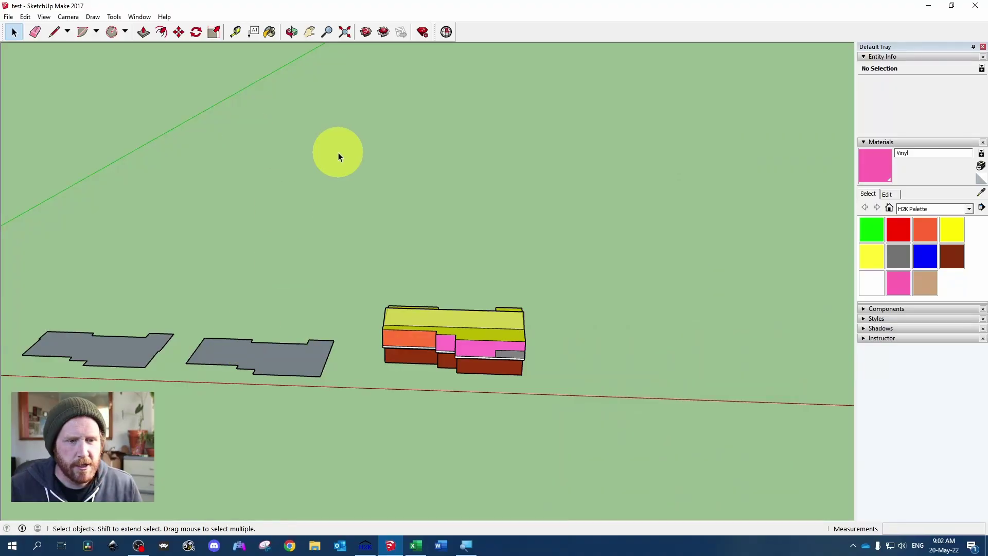
Step: Read the left and middle footprint areas (1704.63 ft²), then orbit low to the stepped walkout side
click(115, 357)
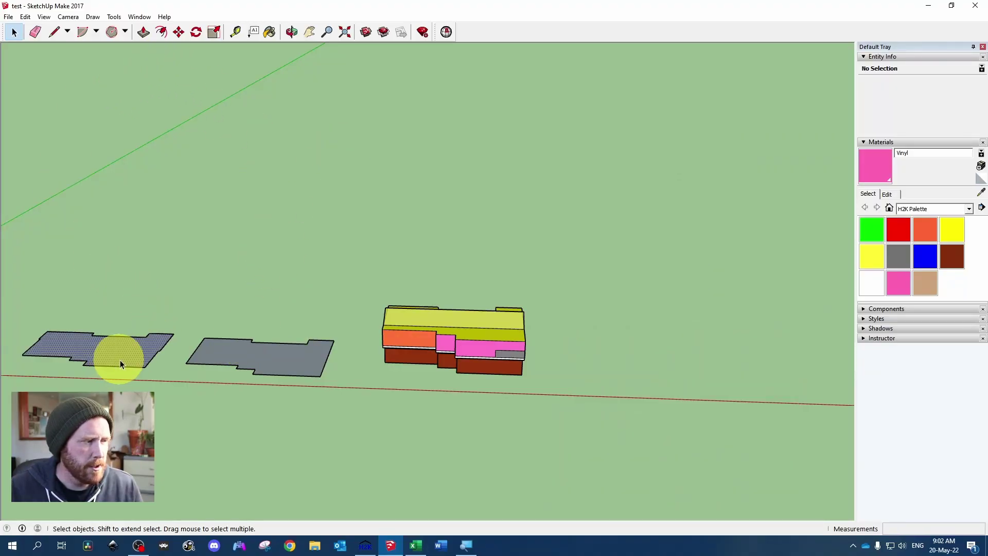
click(287, 367)
middle_drag(287, 366, 625, 416)
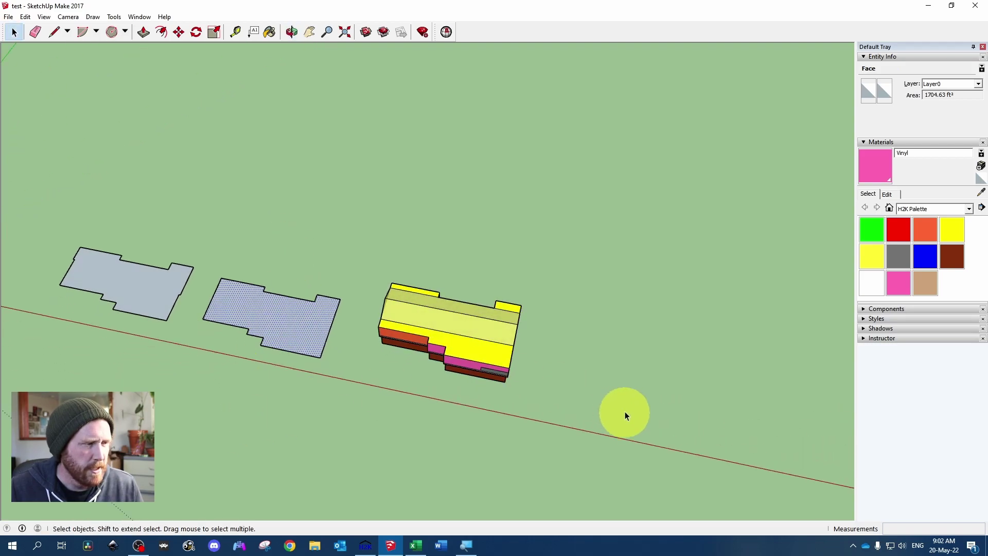
scroll(514, 335, up, 3)
middle_drag(513, 335, 318, 136)
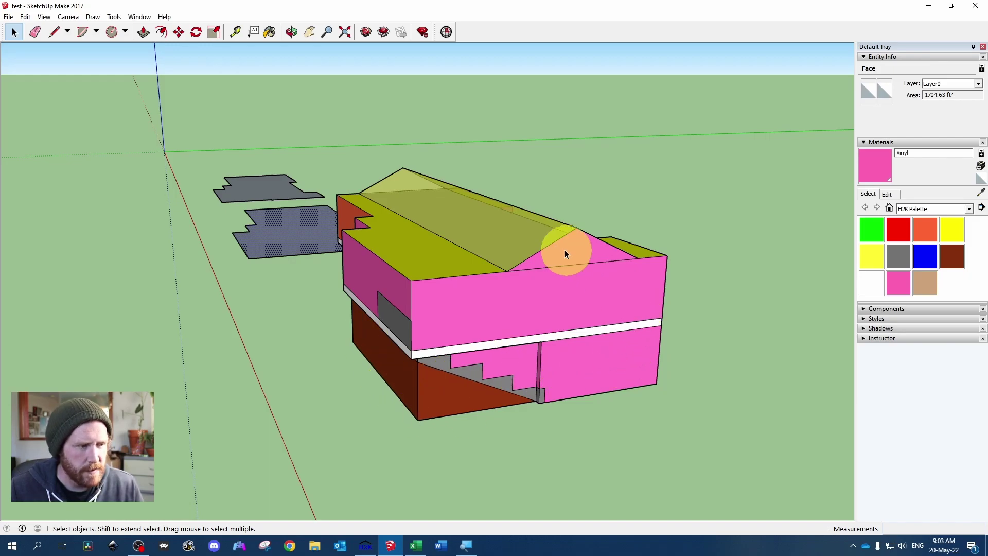
Step: Select the stair, post-base and other brown foundation faces, totalling 586.98 ft², then bring up Excel
click(440, 360)
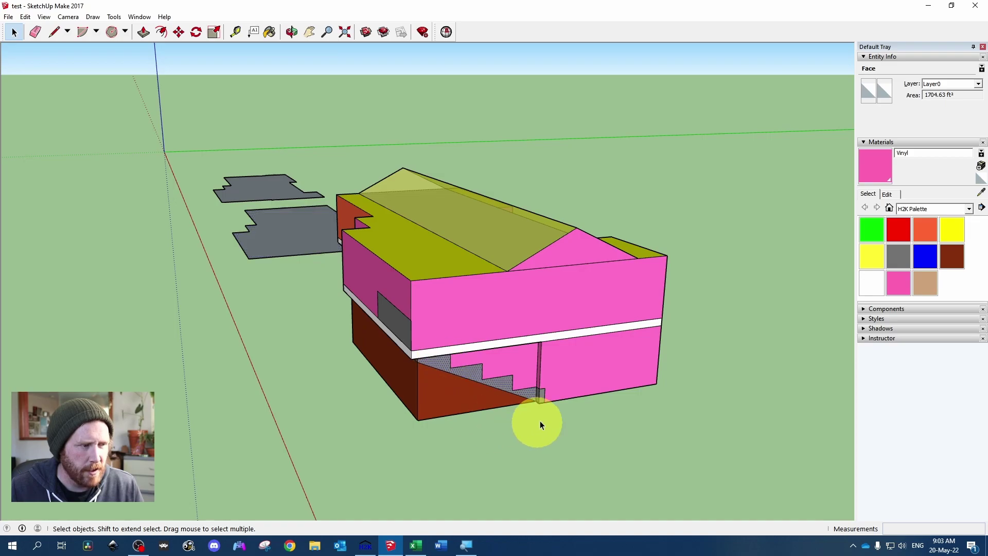
scroll(525, 396, up, 5)
click(568, 393)
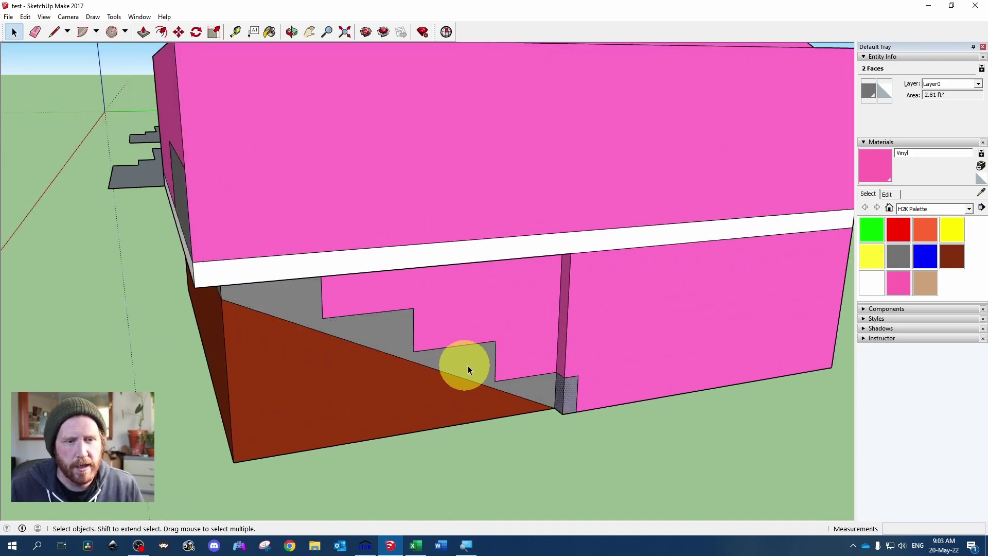
scroll(467, 366, down, 5)
middle_drag(468, 365, 641, 331)
shift+click(372, 316)
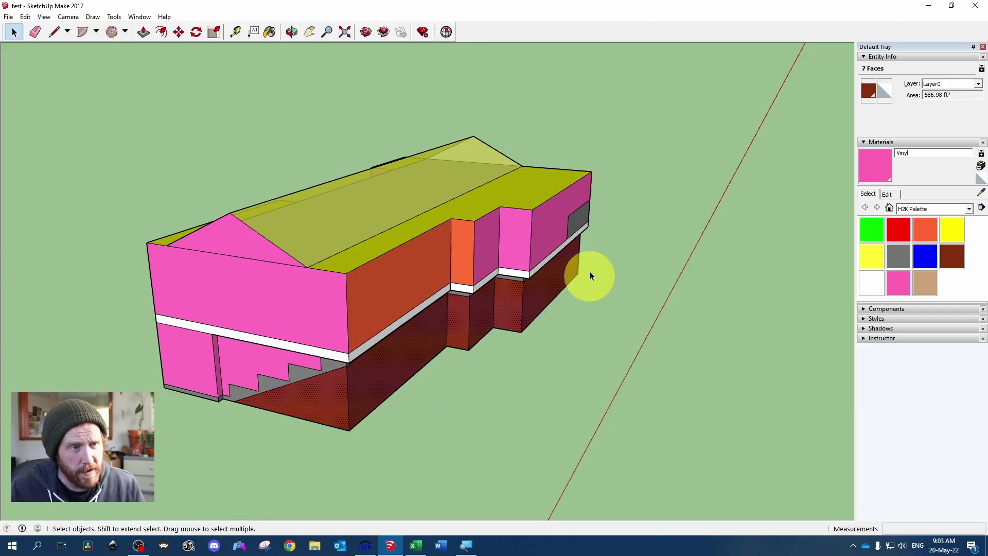
click(416, 545)
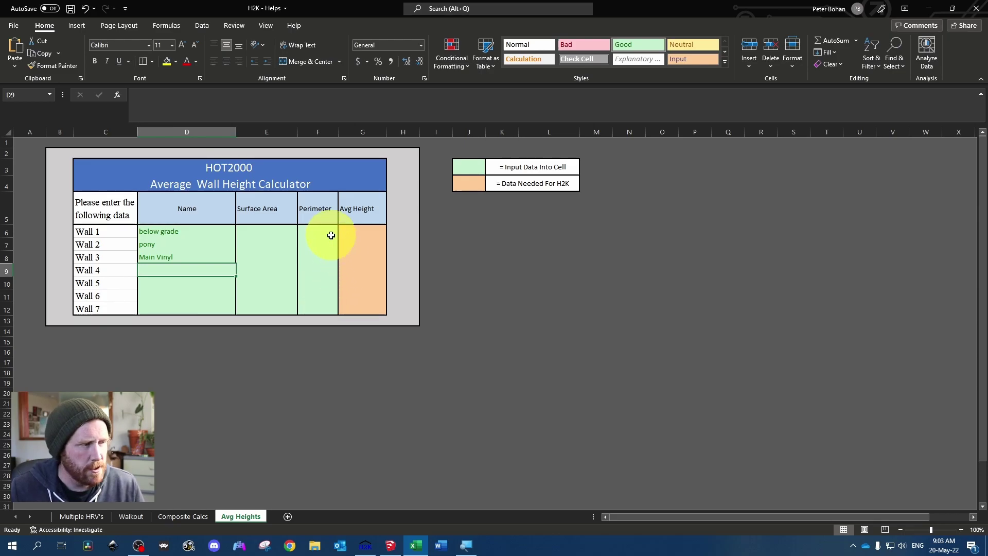
Step: Inspect the G6 Avg Height formula and dock Excel on the left half beside SketchUp
double_click(357, 235)
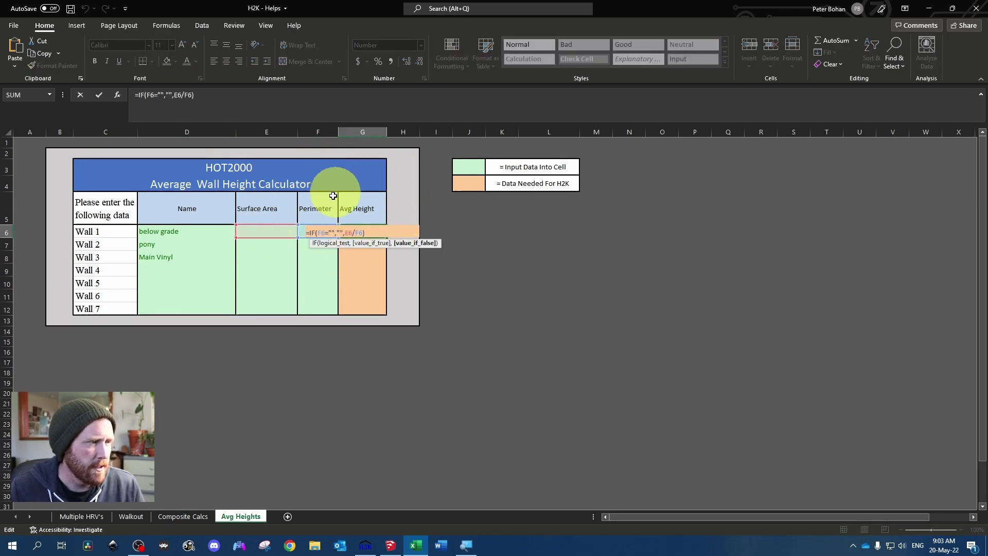
click(266, 232)
mouse_move(601, 8)
mouse_down()
mouse_move(607, 89)
mouse_move(456, 33)
mouse_move(1, 82)
mouse_up()
click(740, 278)
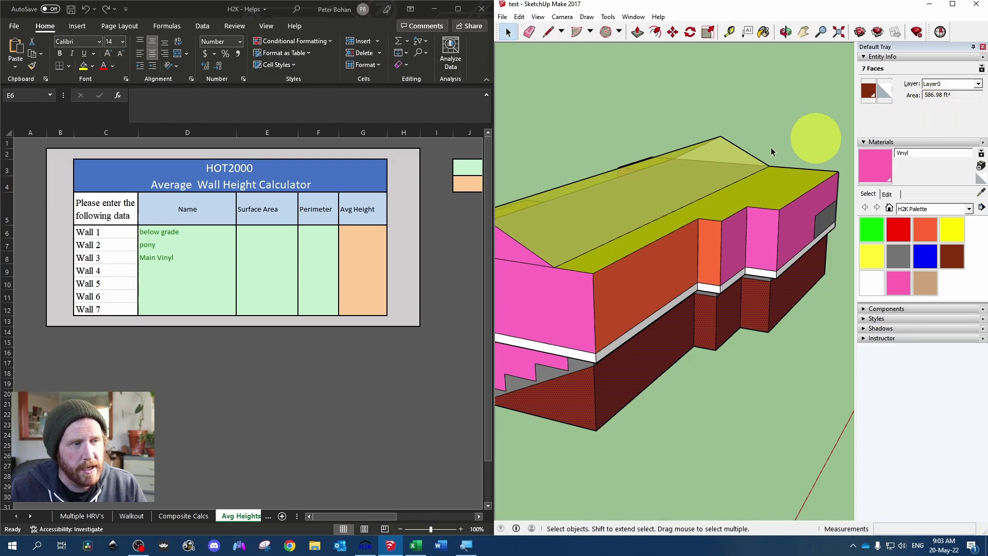
Step: Enter 586.98 as the below grade surface area in E6
click(272, 235)
text(58)
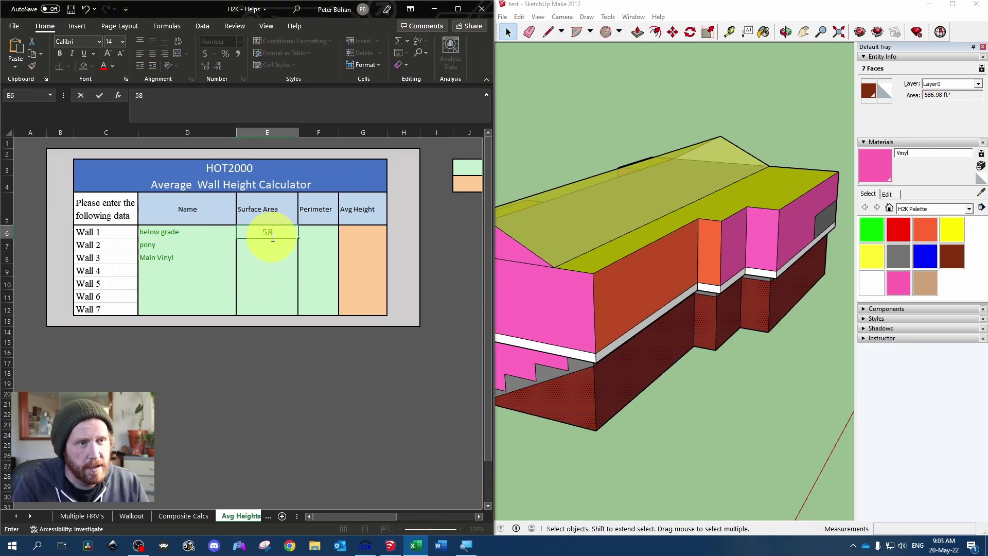
text(6.98)
key(Tab)
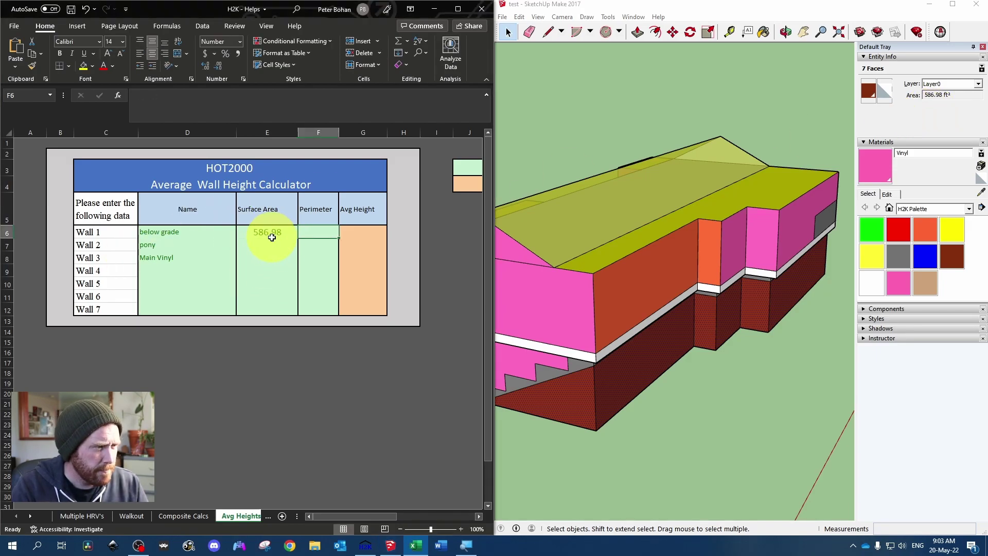
Step: Select only the left footprint's edges in SketchUp to read its 194' perimeter
scroll(684, 164, down, 5)
mouse_move(683, 165)
middle_down()
mouse_move(720, 219)
mouse_move(584, 265)
mouse_move(734, 206)
mouse_move(612, 275)
mouse_move(596, 265)
mouse_move(645, 236)
middle_up()
scroll(637, 233, up, 2)
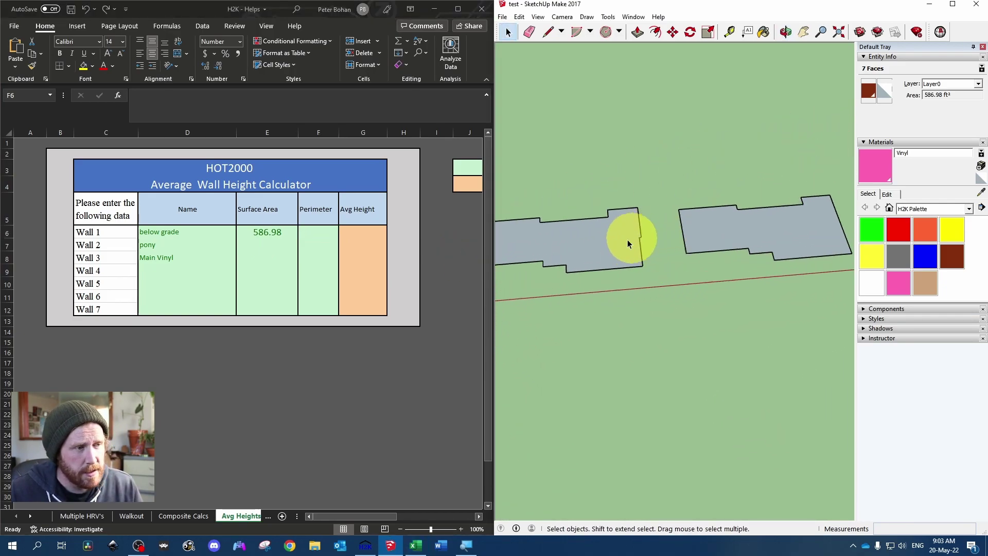
double_click(582, 252)
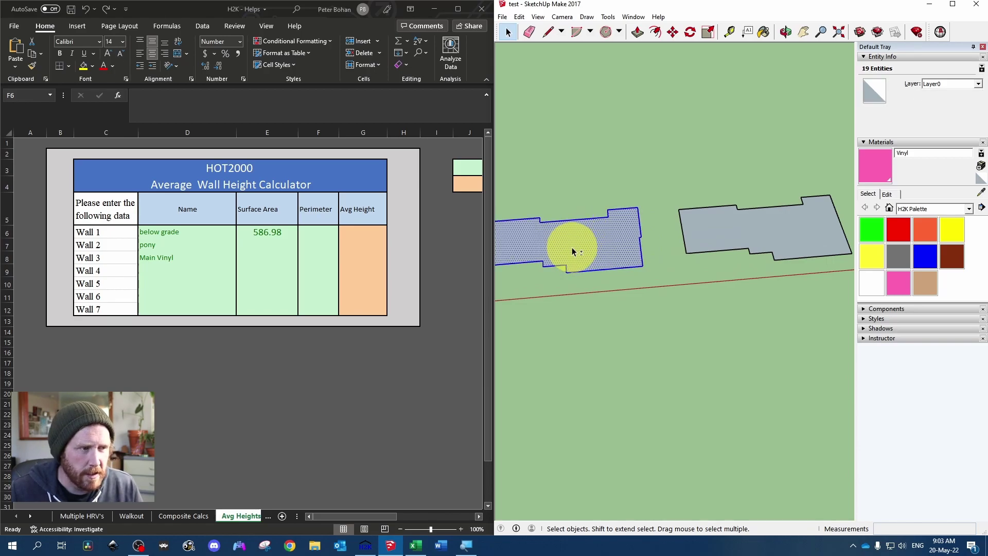
shift+click(577, 250)
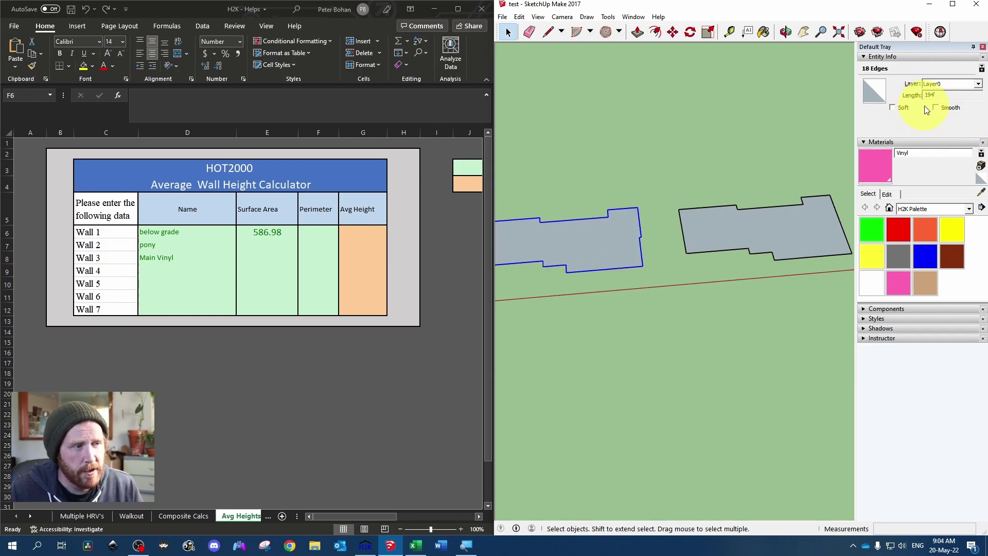
Step: Enter 194 as the below grade and pony perimeters, giving a 3.03 average height
click(323, 227)
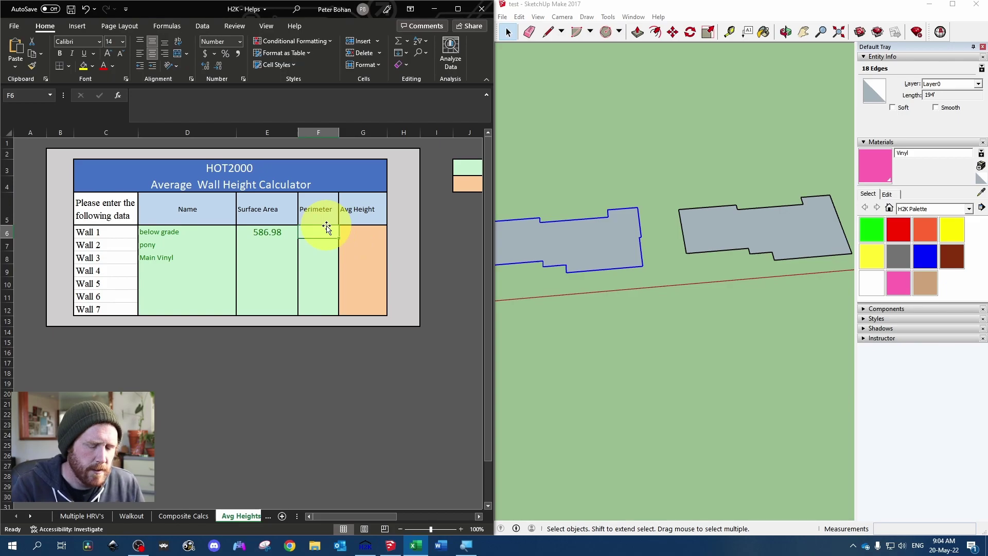
text(194)
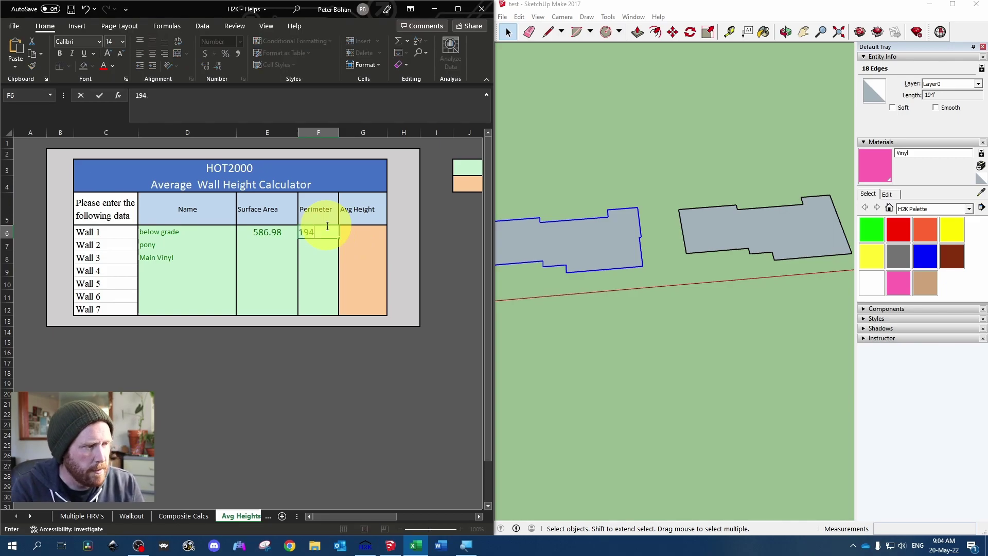
key(Return)
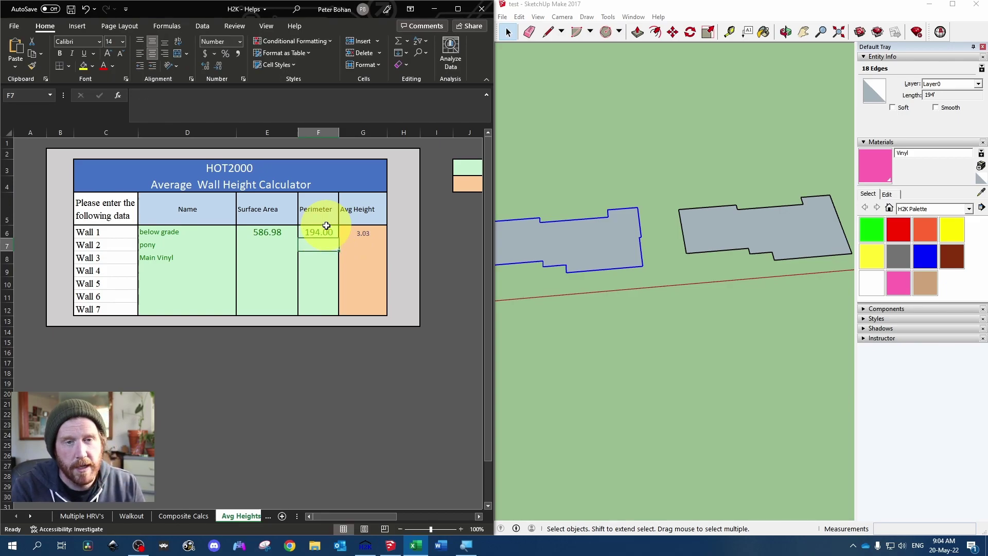
text(194)
key(Left)
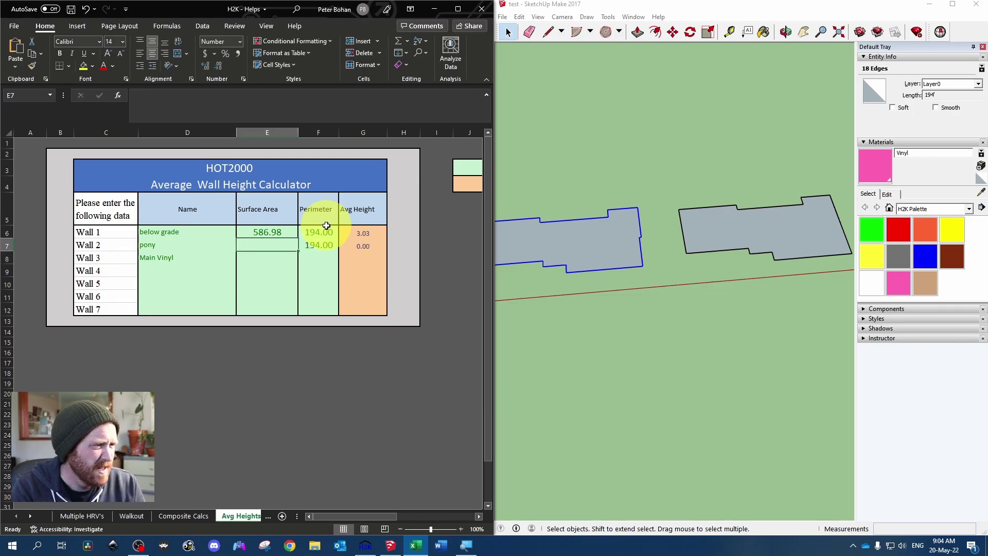
scroll(721, 258, down, 2)
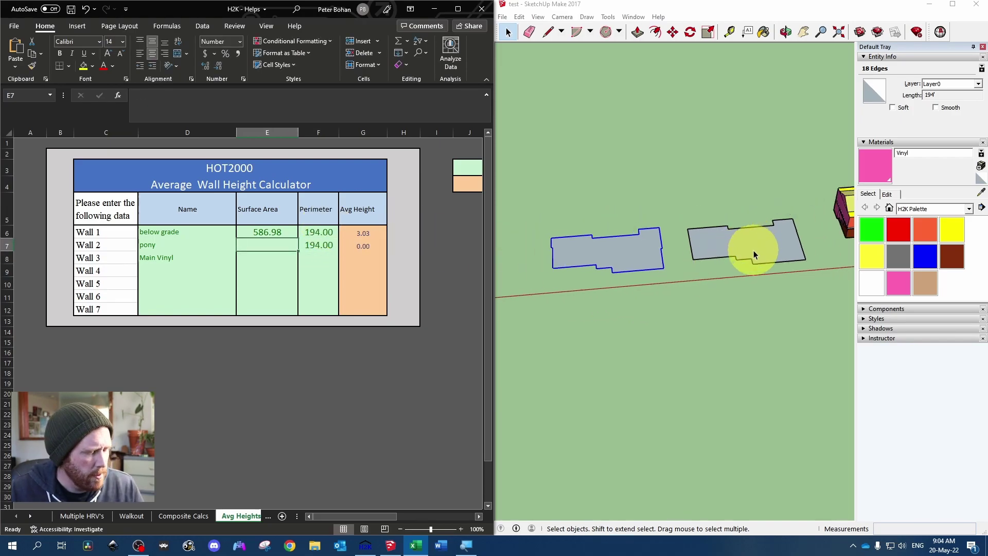
Step: Select the lower pink wall faces on the stair side, the wall end and the column face
scroll(791, 237, up, 3)
middle_drag(791, 236, 709, 264)
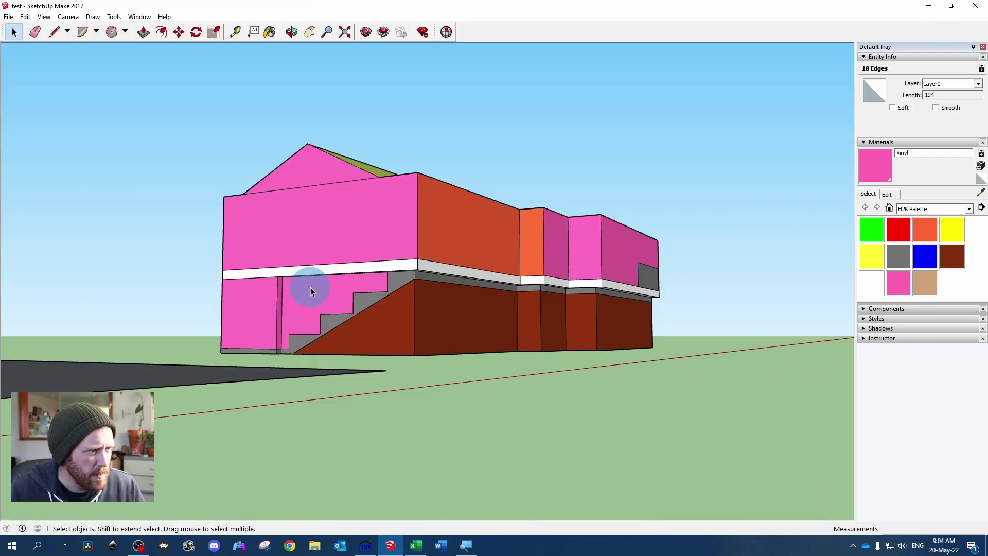
scroll(277, 319, up, 4)
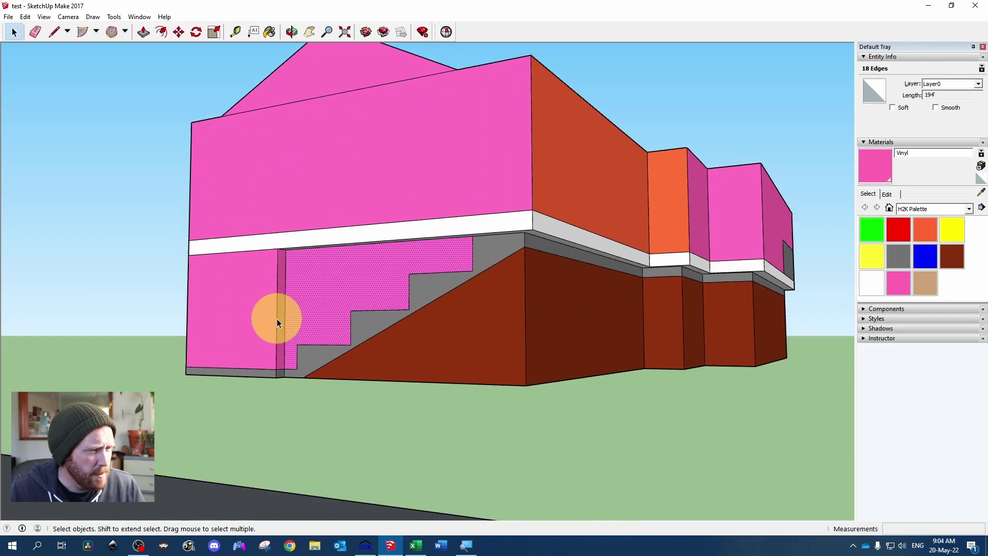
click(282, 288)
shift+click(168, 292)
middle_drag(168, 292, 535, 327)
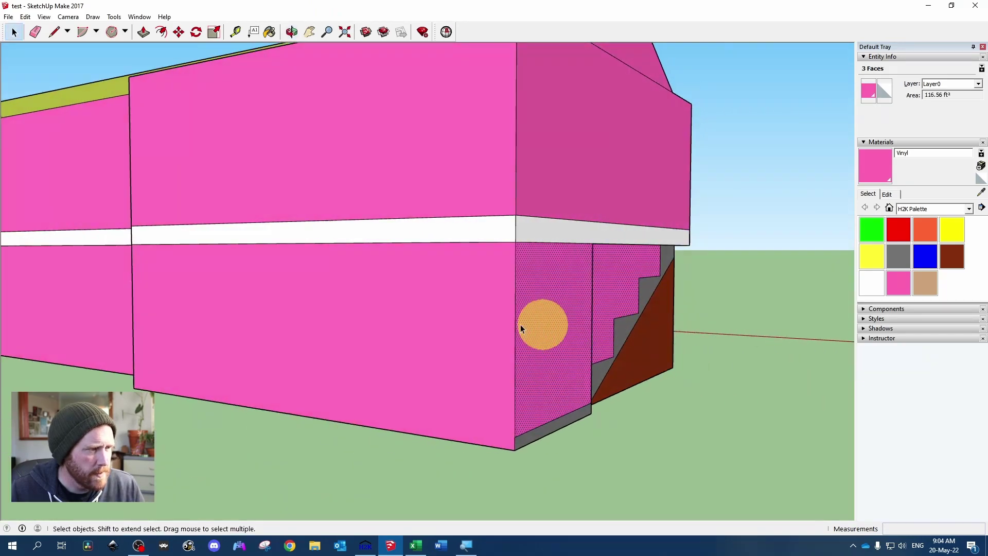
shift+click(224, 316)
scroll(224, 312, down, 5)
middle_drag(66, 297, 485, 346)
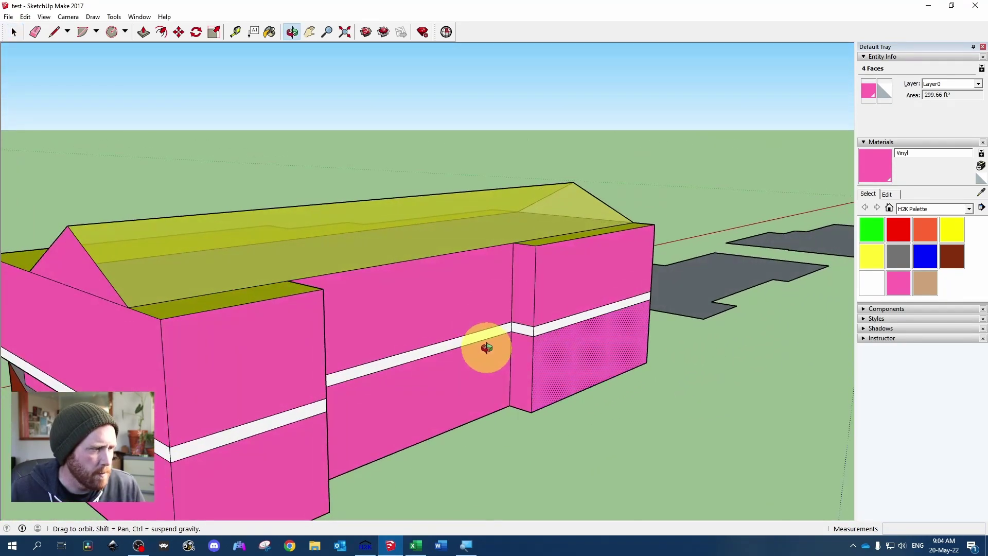
shift+click(507, 354)
shift+click(518, 360)
Step: Add the remaining lower pink wall faces on the other sides, including the stair-side wall
middle_drag(569, 335, 511, 271)
shift+click(162, 330)
shift+click(127, 320)
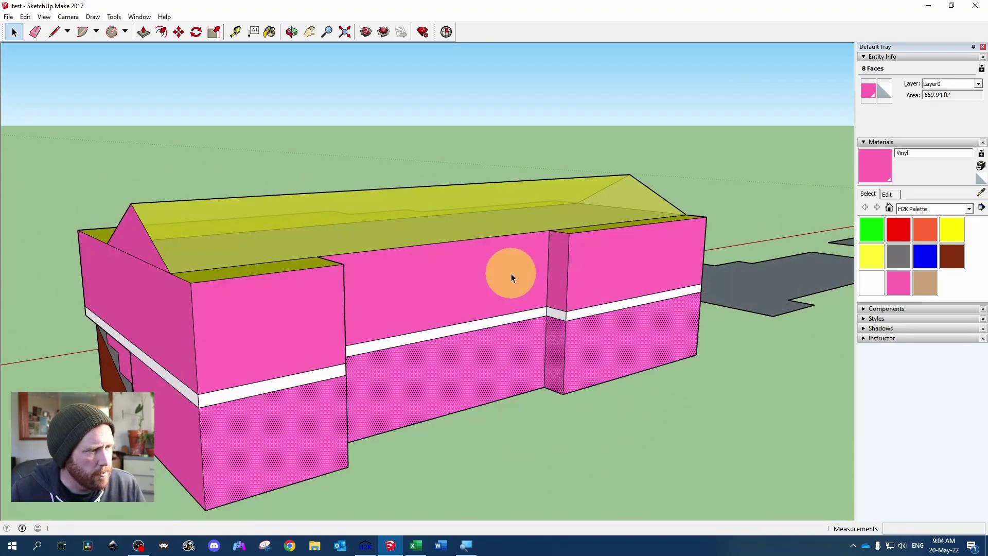
shift+click(169, 420)
middle_drag(162, 414, 553, 332)
scroll(554, 332, up, 4)
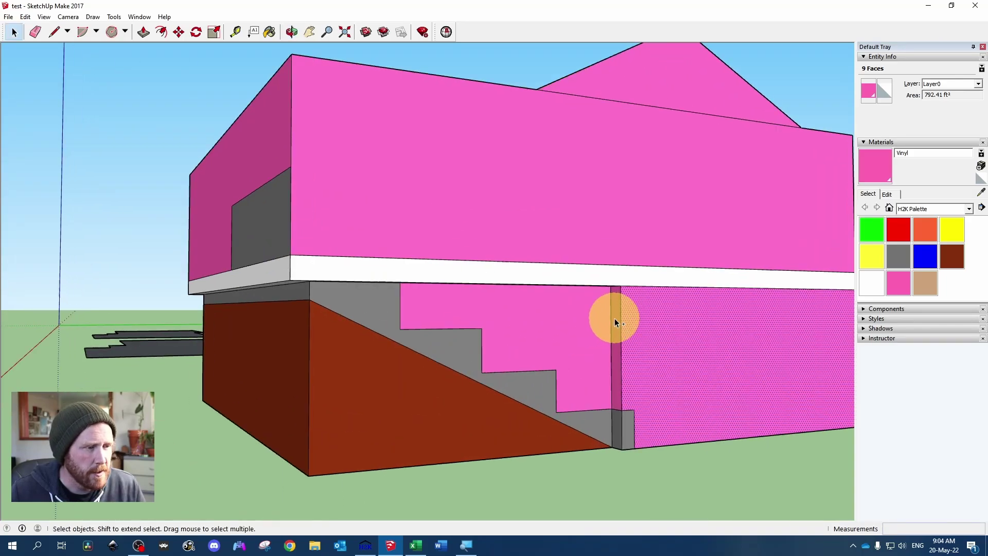
shift+click(614, 318)
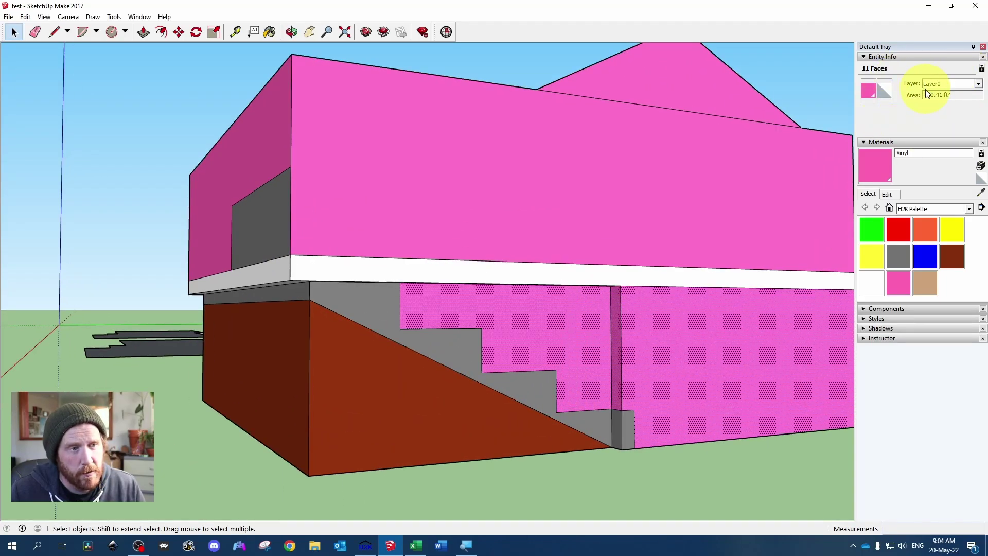
Step: Enter 840.41 as the pony wall surface area in E7, giving a 4.33 average height
click(417, 549)
click(282, 246)
text(8)
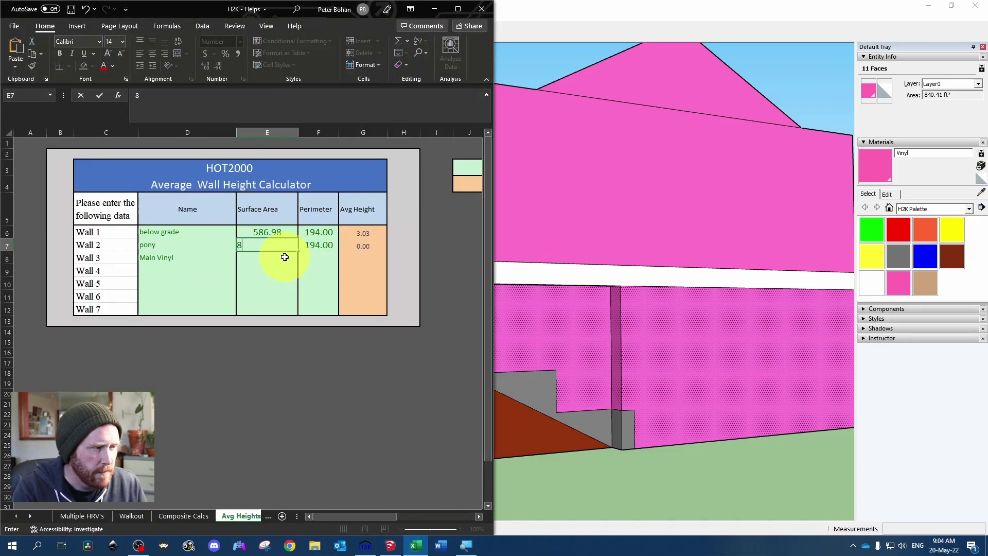
text(40.41)
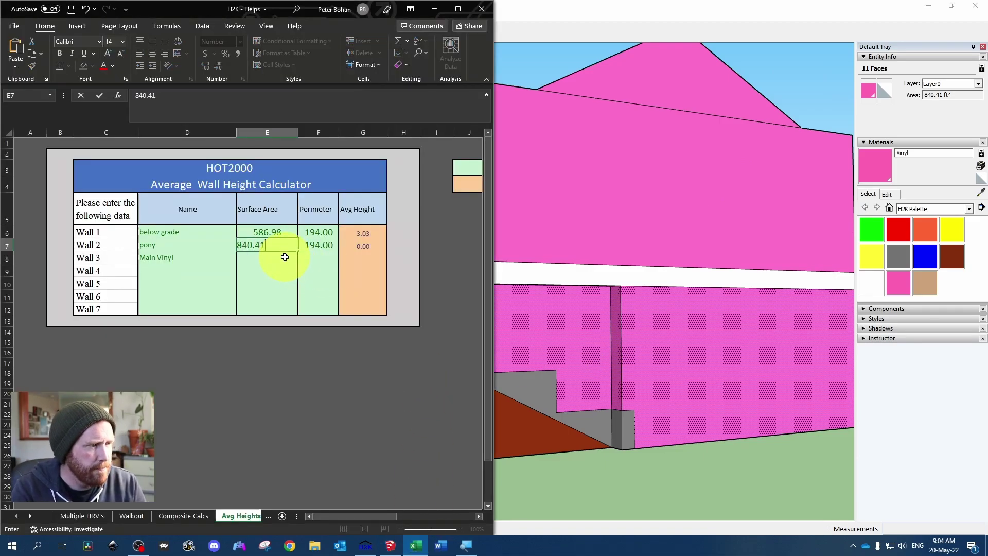
key(Return)
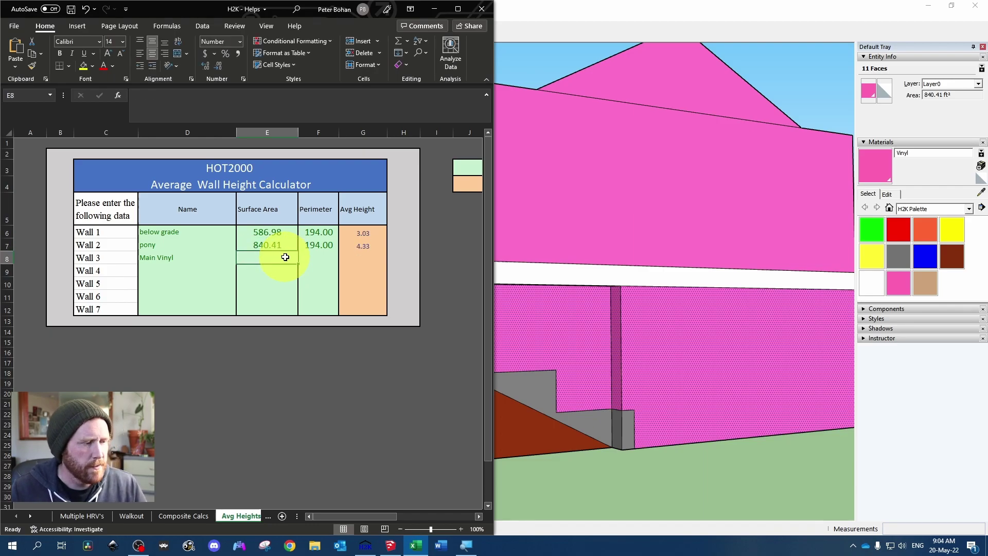
Step: Make Foundation - 1's floor Non-Rectangular with a 194 ft perimeter in HOT2000
drag(364, 11, 985, 206)
click(365, 547)
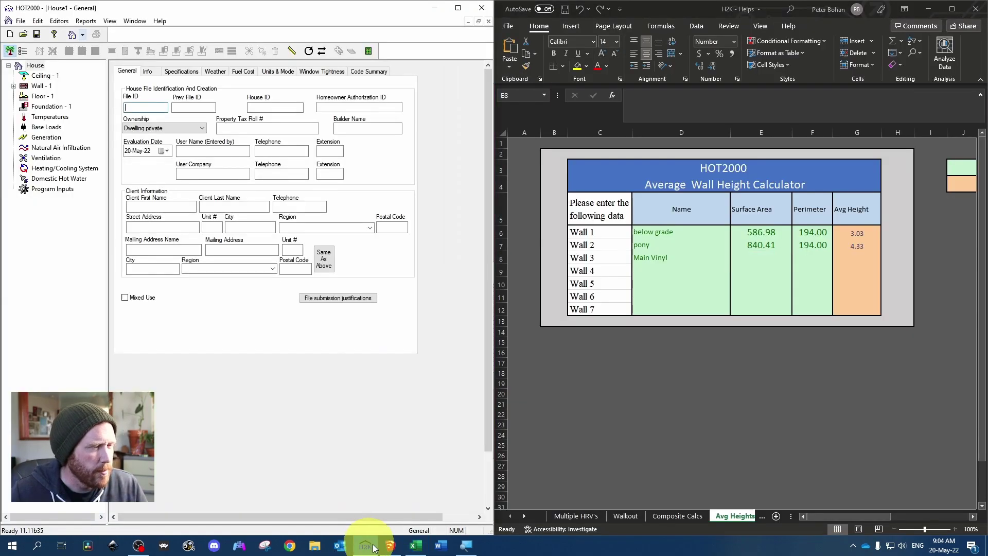
click(42, 106)
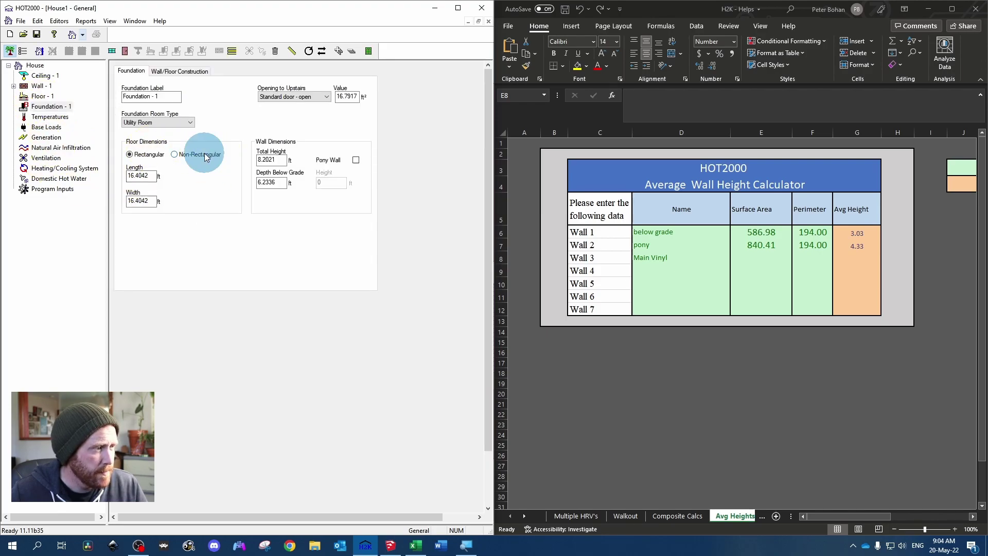
click(199, 154)
double_click(140, 175)
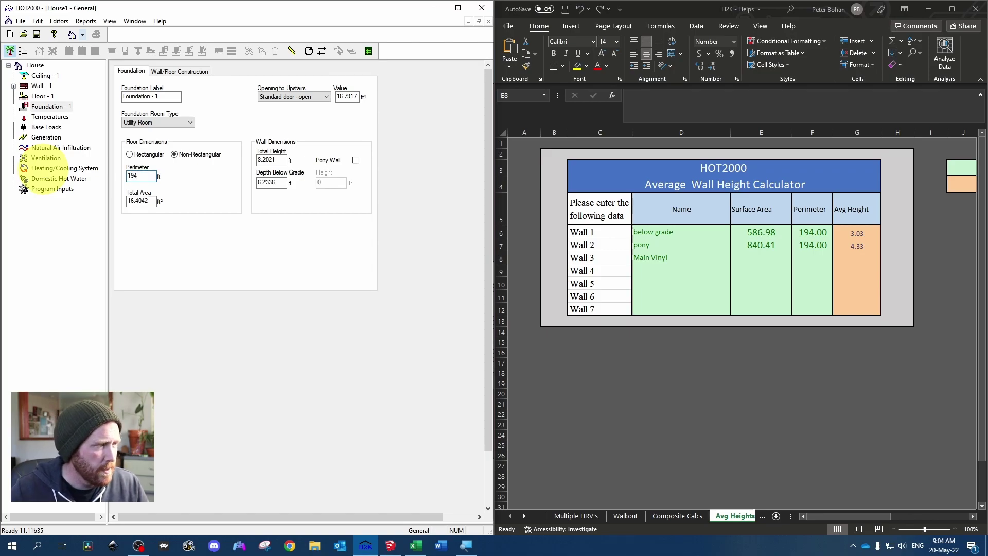
Step: Return to SketchUp and orbit above the roof to look up the 1622 ft² floor area
click(390, 545)
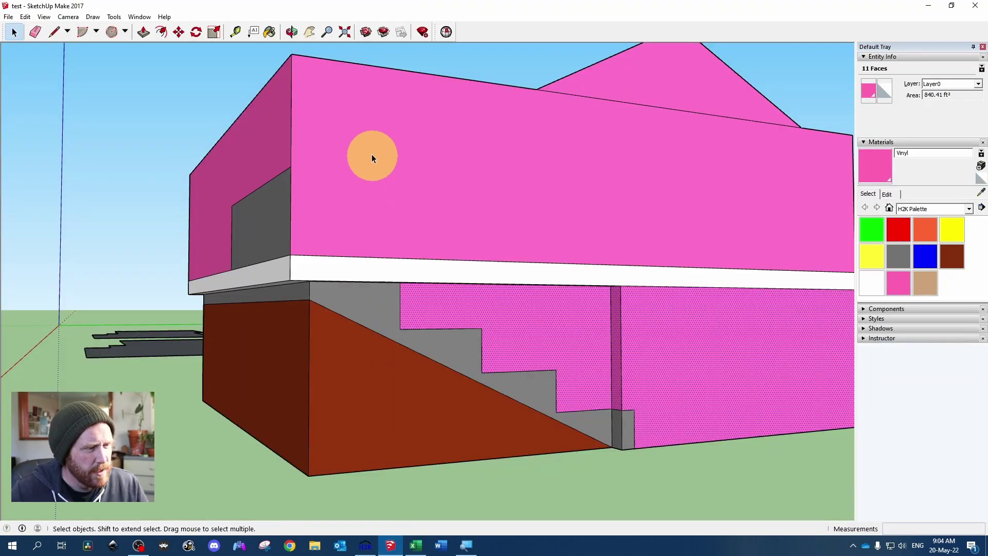
scroll(373, 157, down, 5)
middle_drag(157, 178, 227, 364)
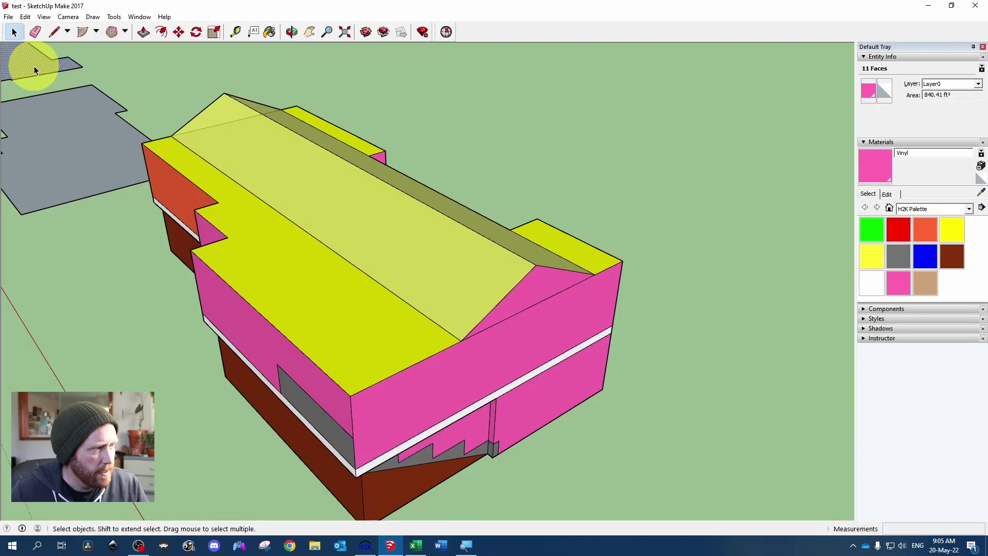
Step: Enter 1622 ft² as the total area, then measure the vertical corner edge in SketchUp
click(935, 8)
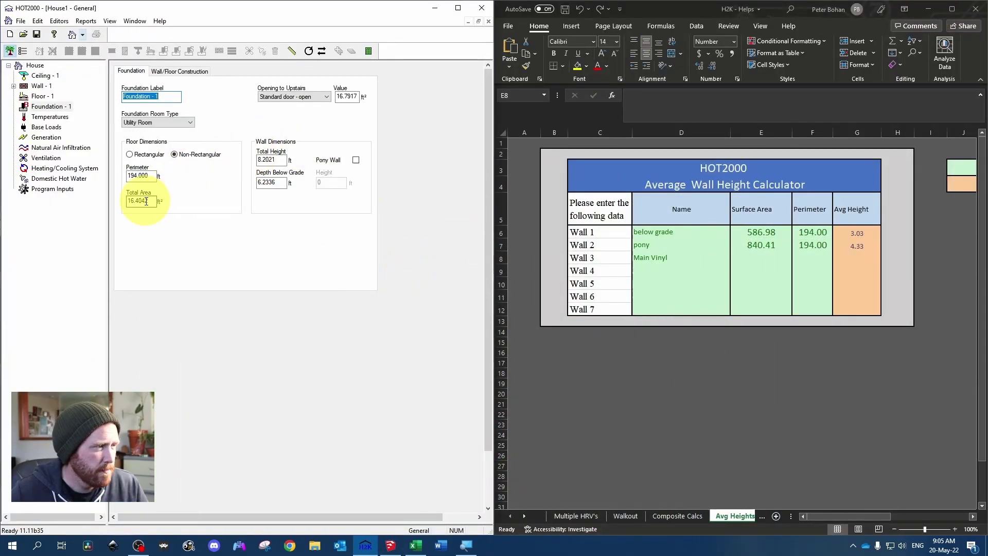
drag(154, 203, 111, 201)
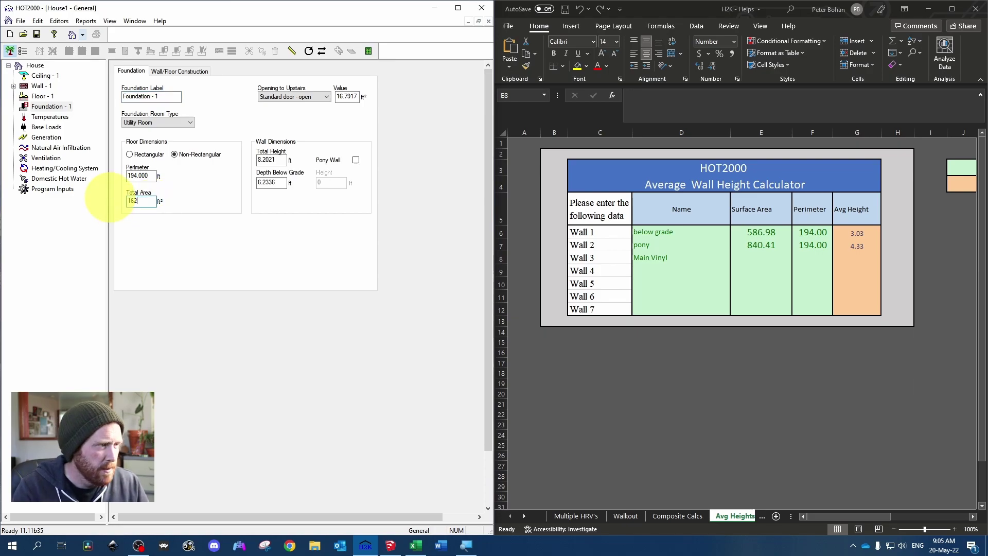
click(390, 545)
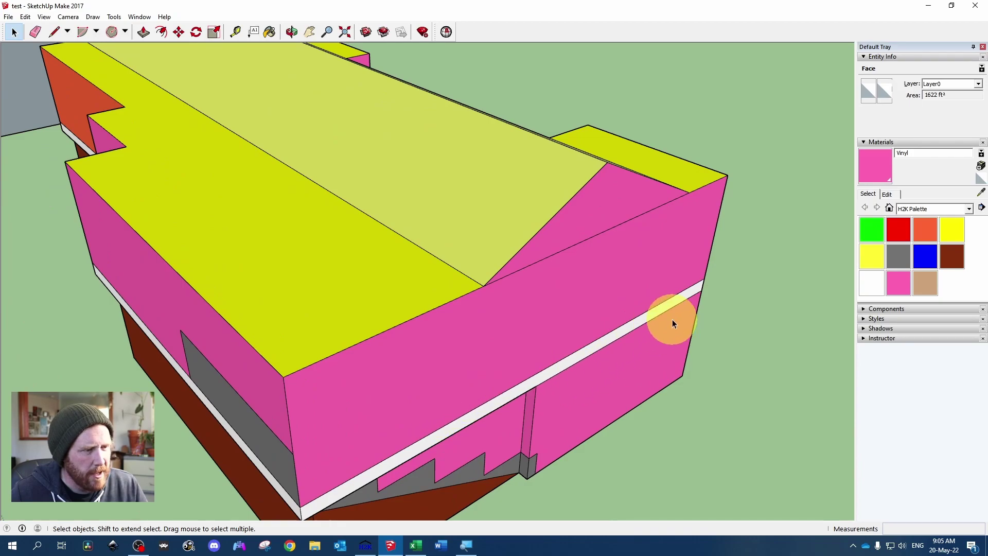
middle_drag(672, 319, 425, 316)
click(425, 313)
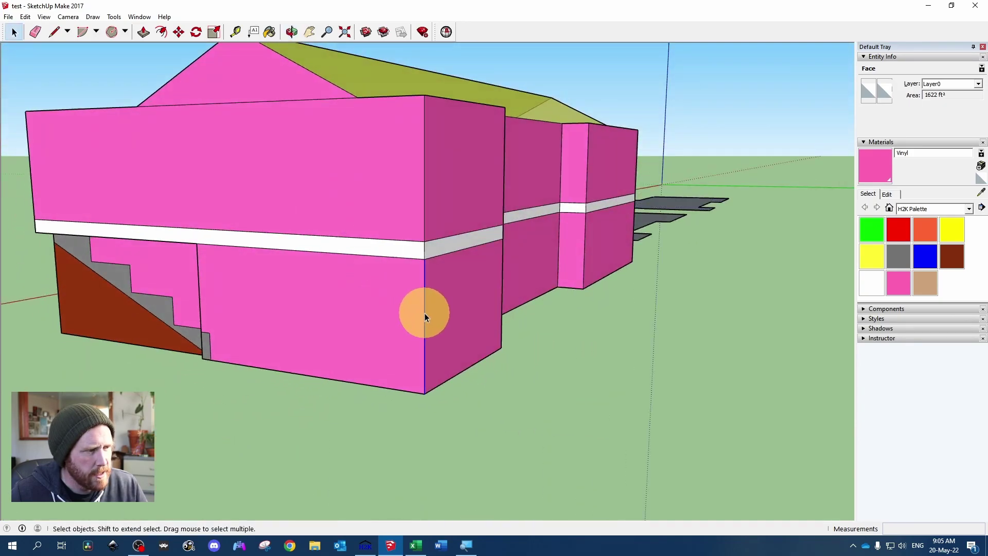
Step: Set total height 7.88 ft and depth below grade 3.03 ft, and enable a 4.33 ft pony wall
click(927, 6)
drag(289, 161, 232, 156)
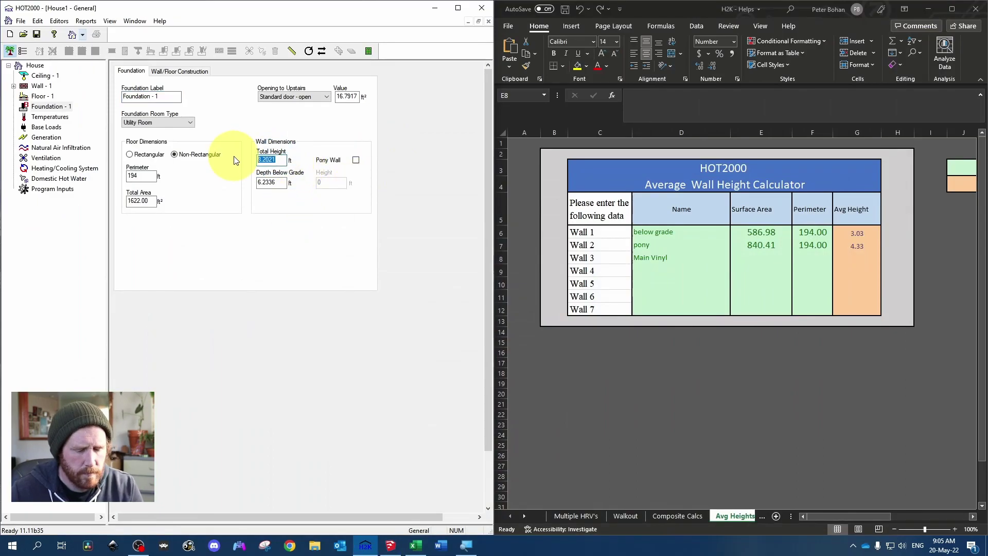
text(7.88)
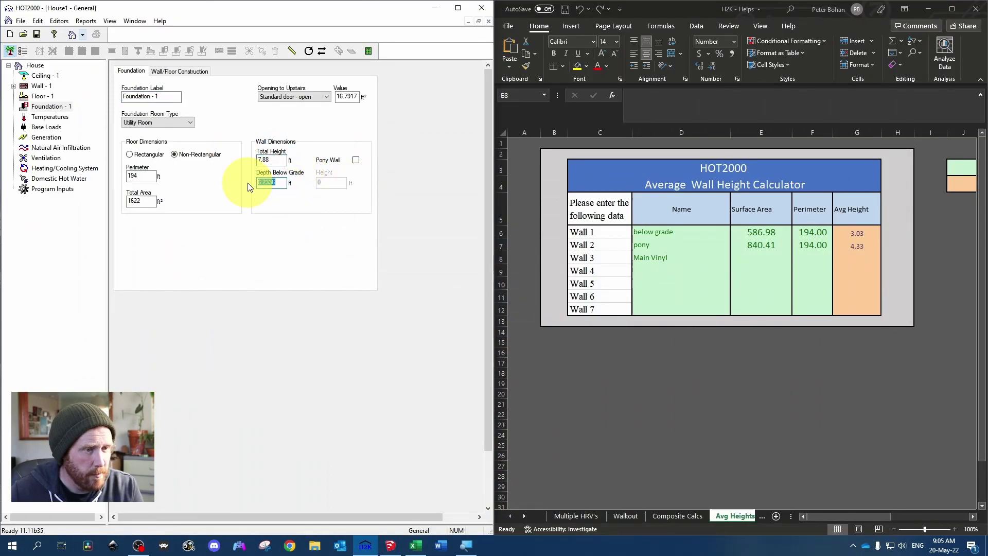
double_click(268, 183)
text(3.03)
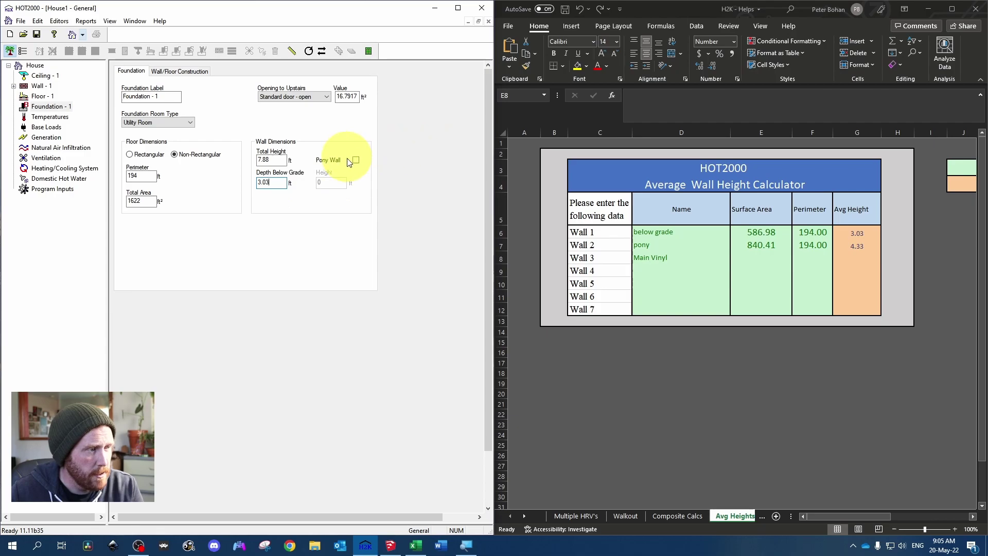
click(356, 161)
click(337, 181)
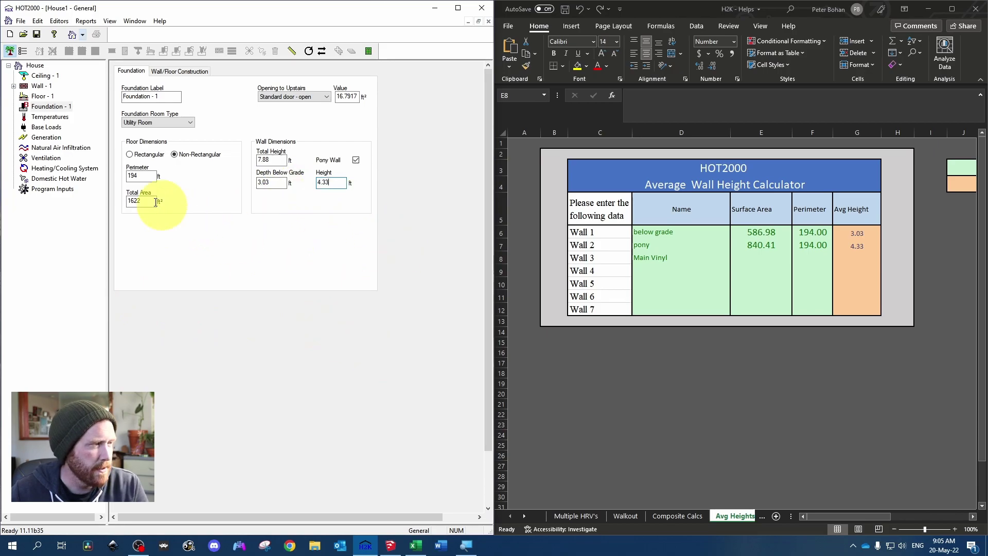
Step: Add a Slab-on-grade - 2 foundation, reselect Foundation - 1 and dismiss the exposed perimeter reminder
click(34, 66)
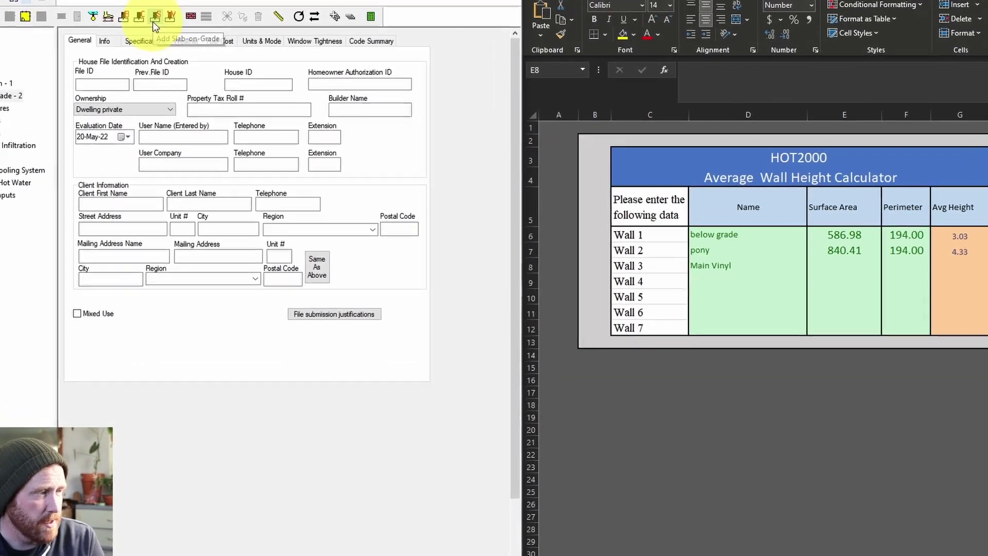
click(154, 19)
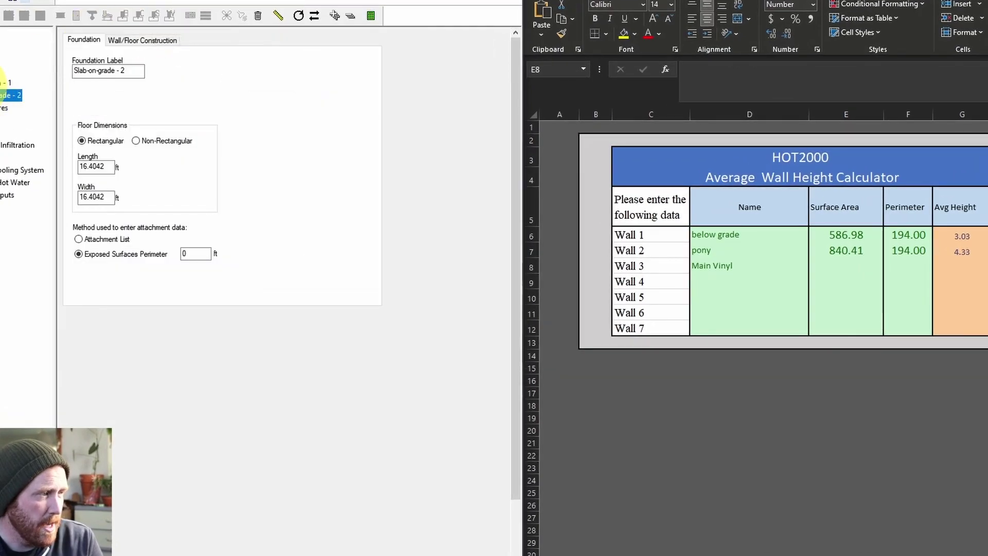
click(6, 82)
click(278, 316)
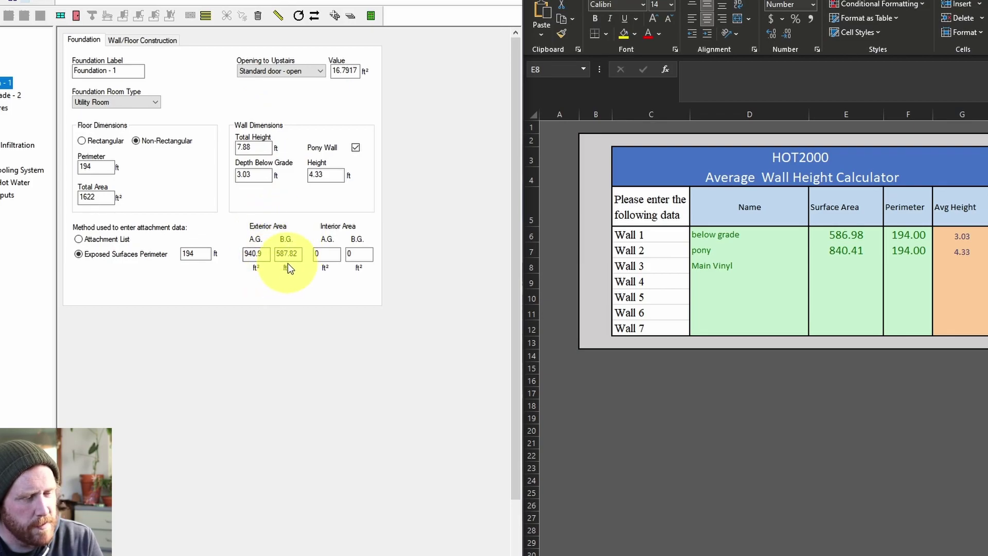
Step: Compare Foundation - 1's height, perimeter, depth and 940.9 / 587.82 ft² exterior areas with the calculator
click(849, 237)
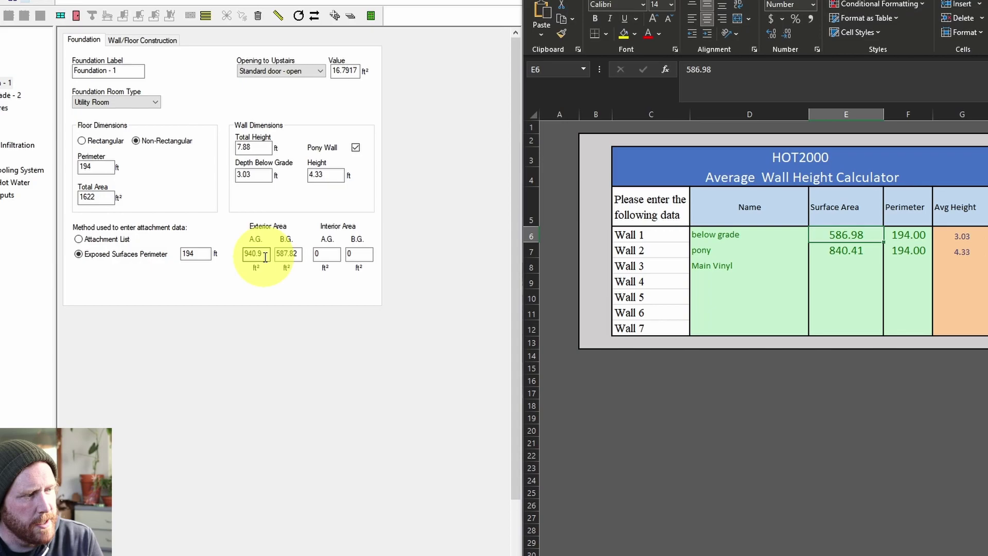
click(249, 254)
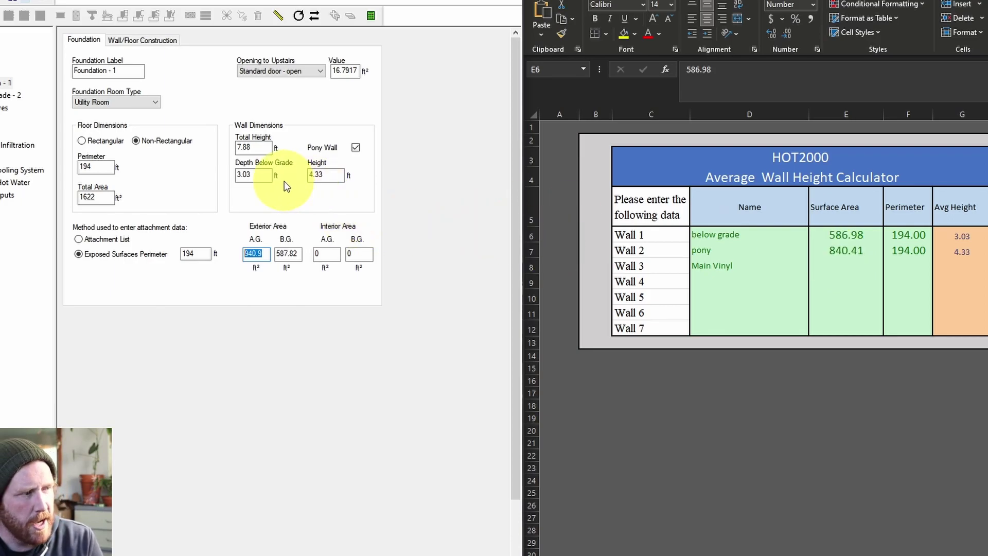
drag(259, 147, 229, 149)
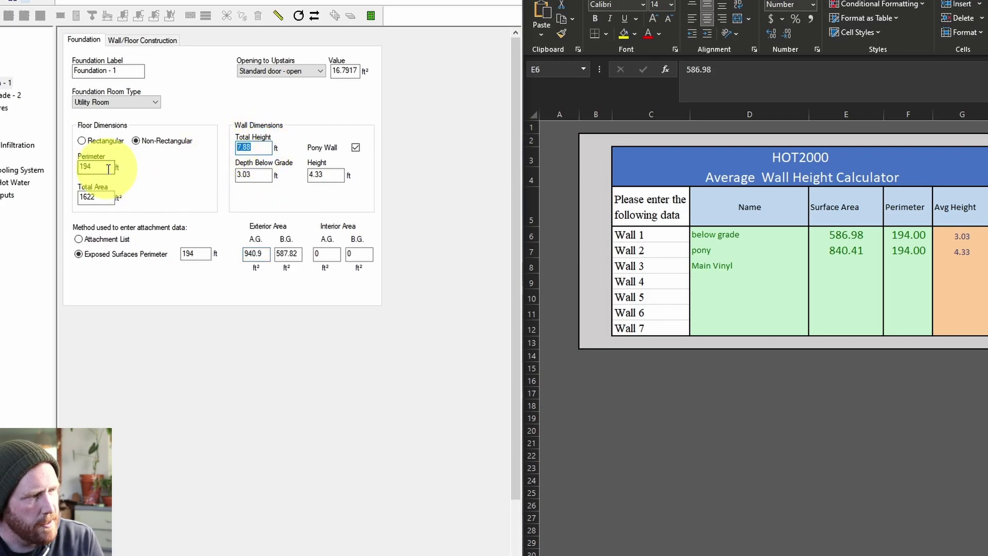
drag(111, 166, 74, 180)
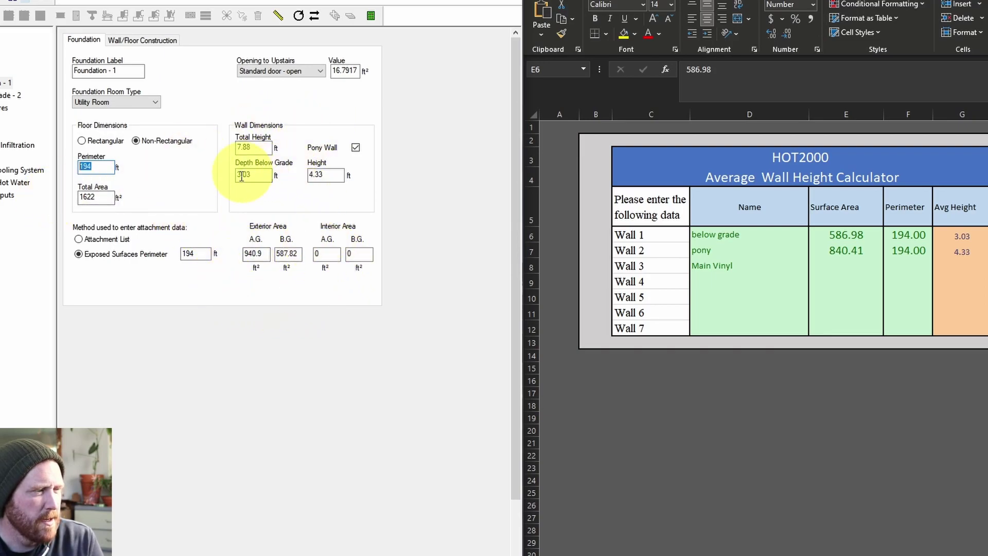
drag(258, 175, 235, 184)
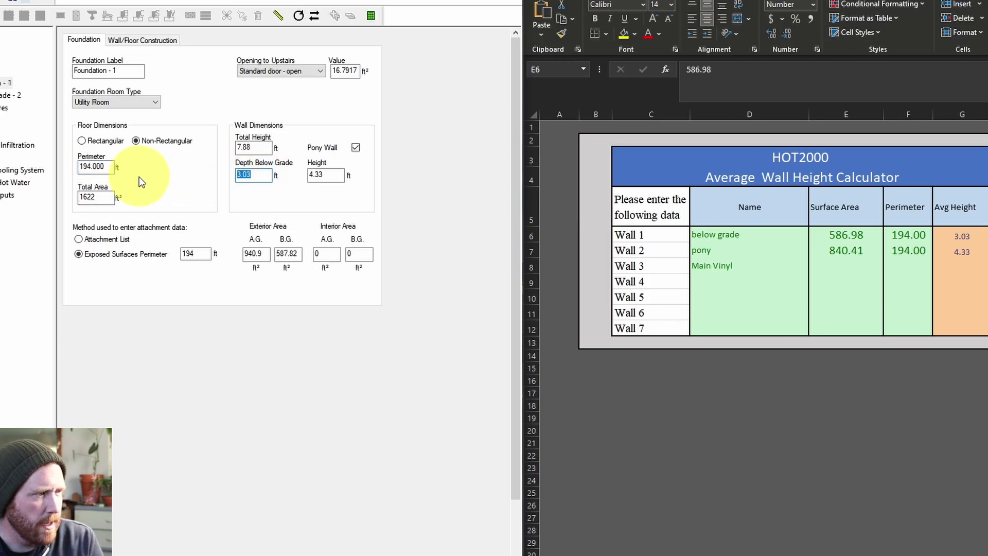
drag(108, 170, 70, 171)
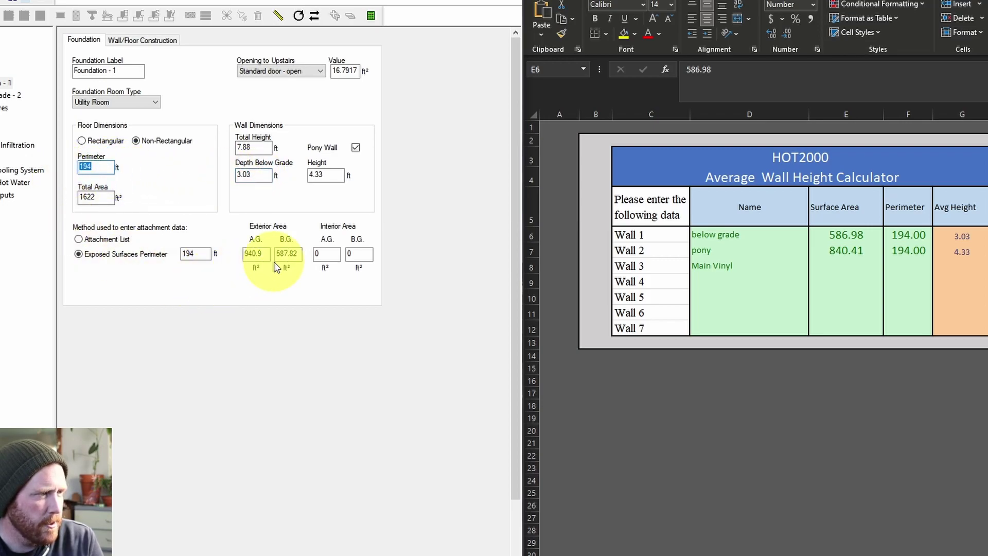
drag(300, 254, 249, 242)
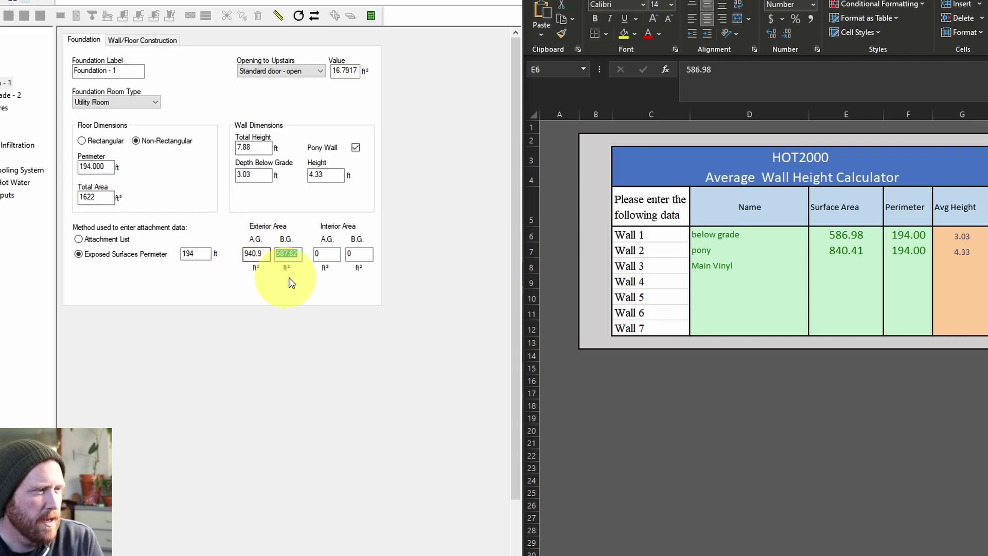
drag(342, 176, 311, 176)
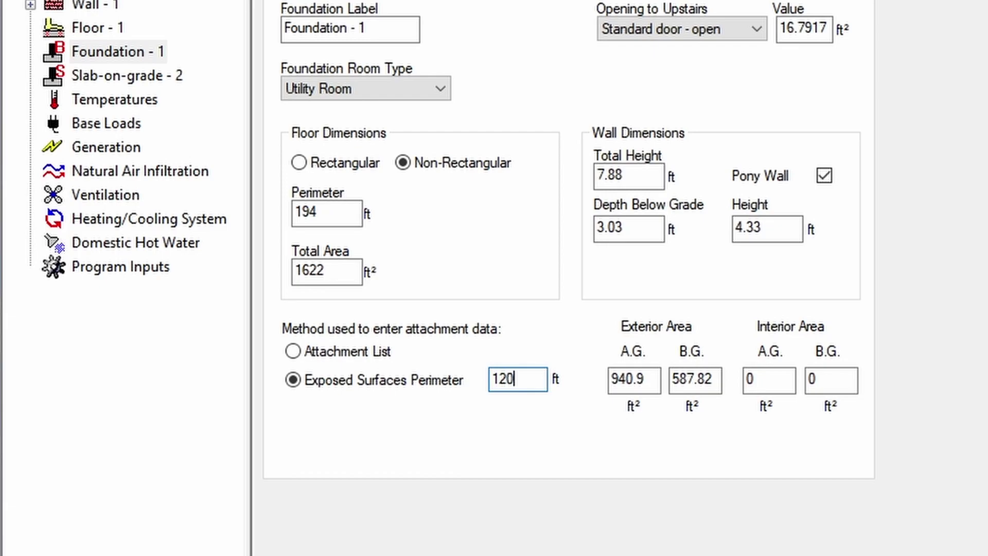
Step: Apply the 120 ft exposed perimeter so exterior areas recalculate to 582 and 363.6 ft²
click(611, 379)
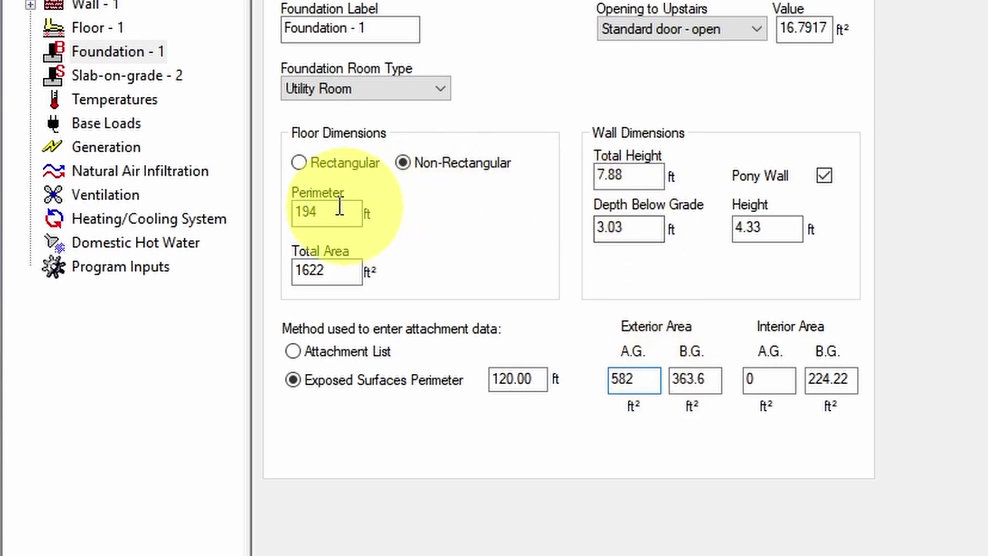
drag(329, 212, 258, 209)
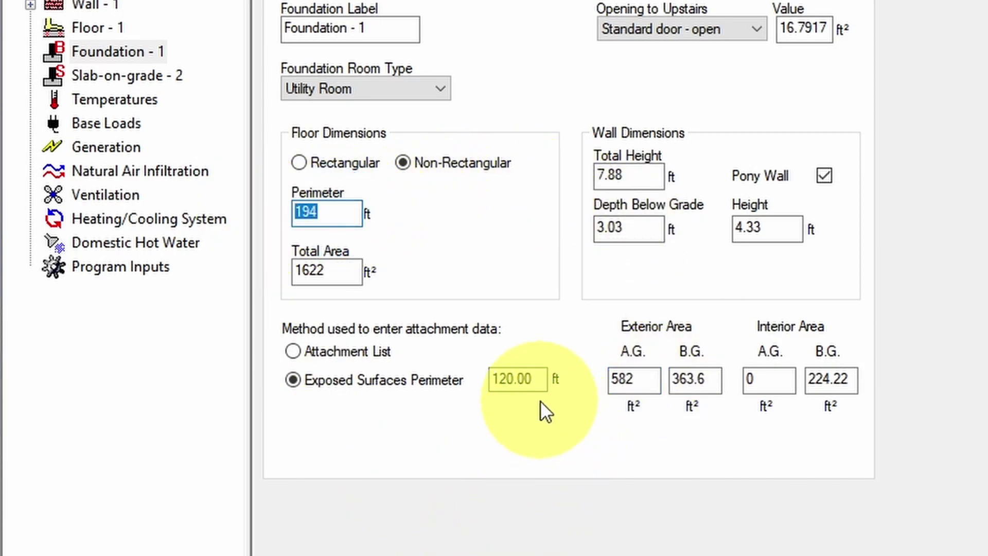
drag(569, 379, 469, 373)
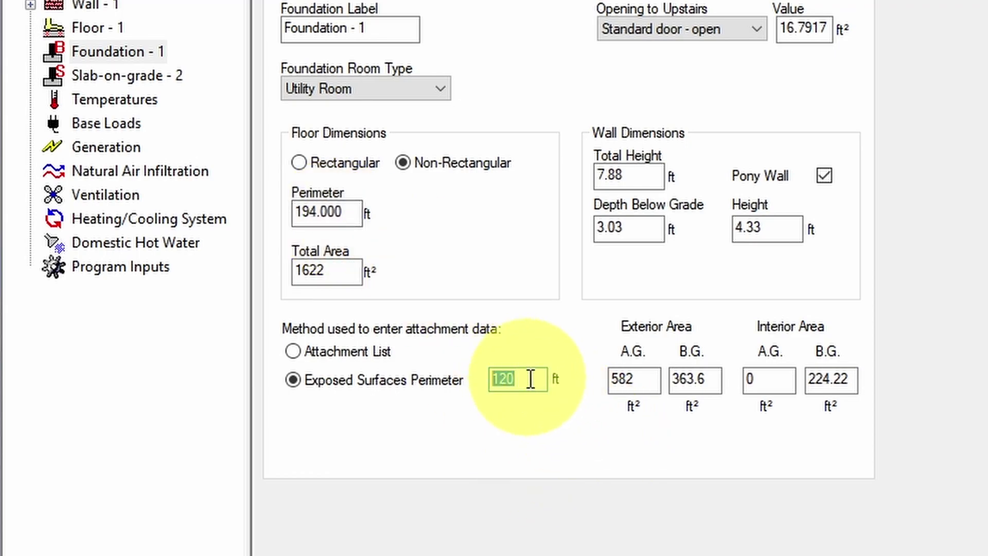
click(639, 174)
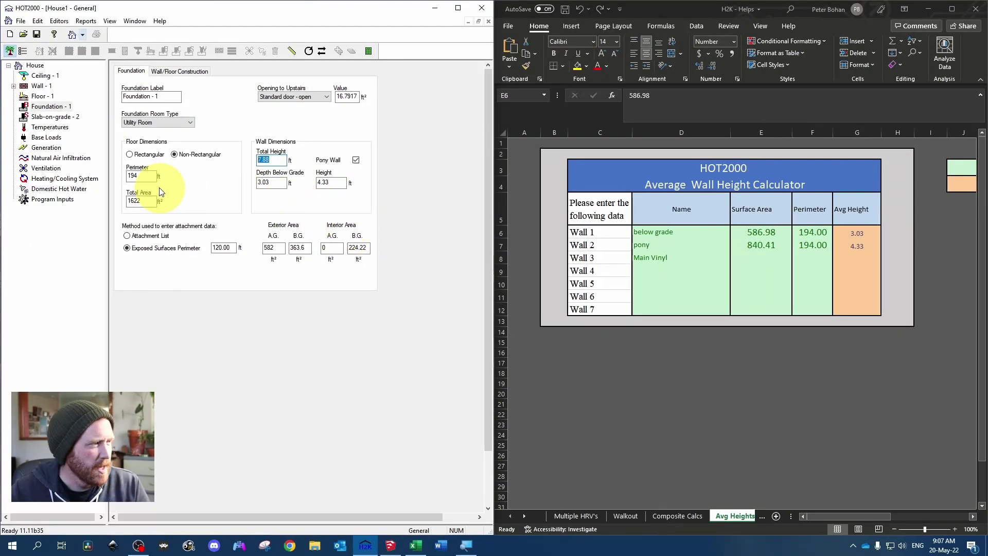
Step: Delete Slab-on-grade - 2, confirm the prompts, reselect Foundation - 1, and return to SketchUp
click(55, 117)
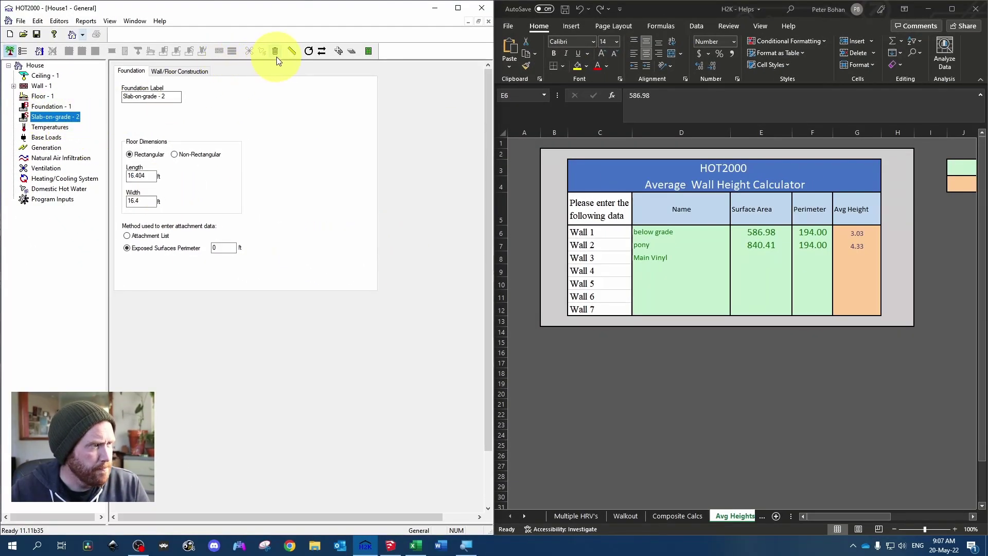
click(274, 51)
click(275, 298)
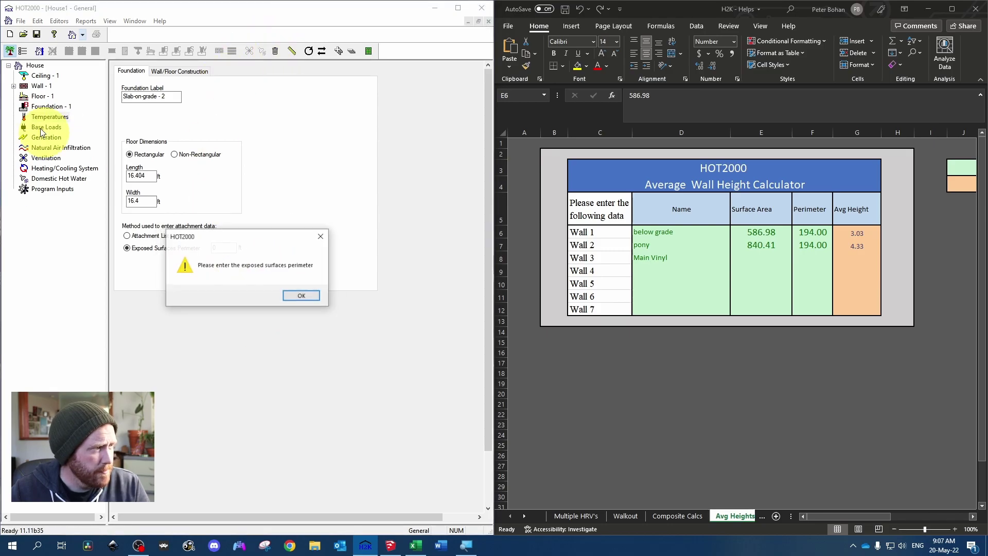
click(307, 294)
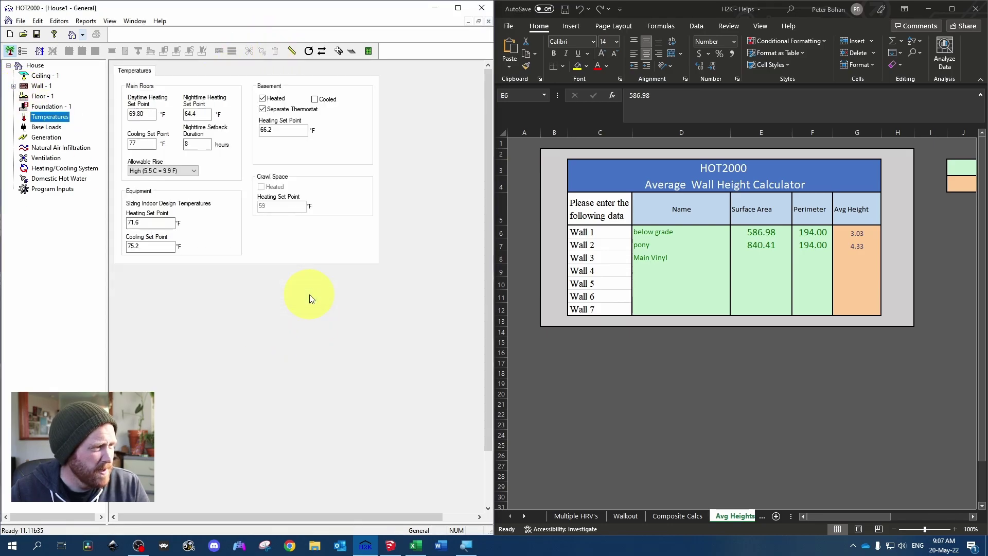
click(51, 106)
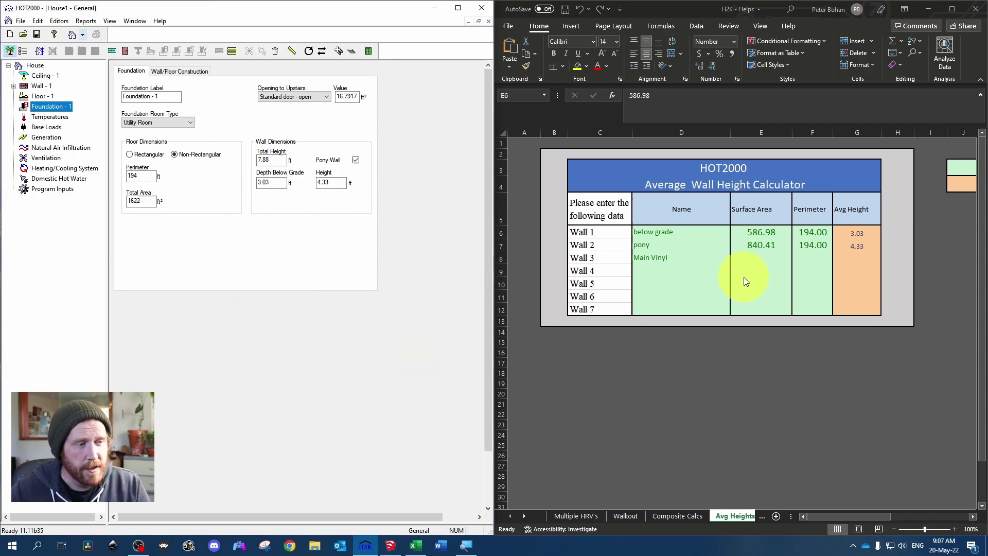
click(389, 545)
scroll(447, 229, down, 5)
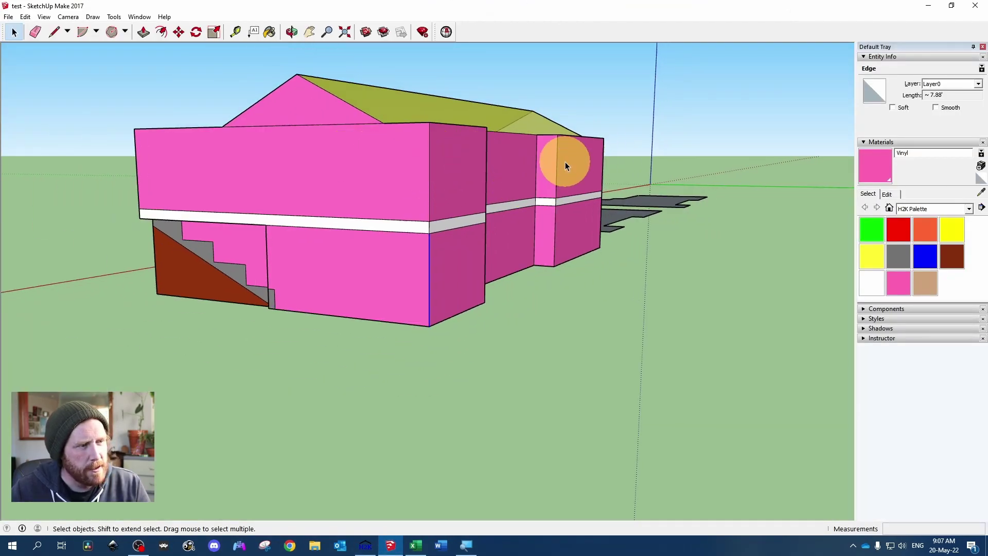
Step: Orbit the house and read the grey, pink and orange wall face areas (orange 190 ft²)
middle_drag(188, 132, 415, 196)
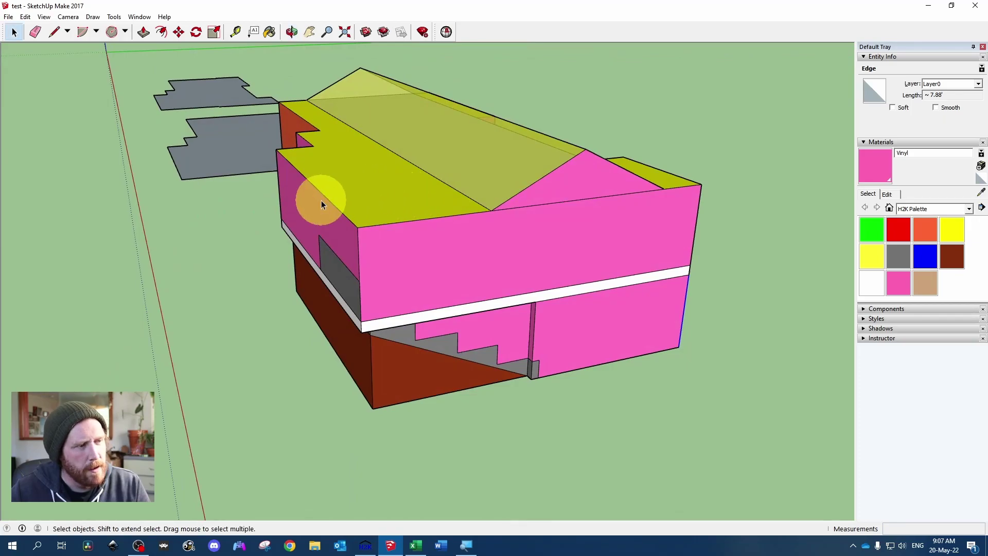
middle_drag(269, 205, 606, 244)
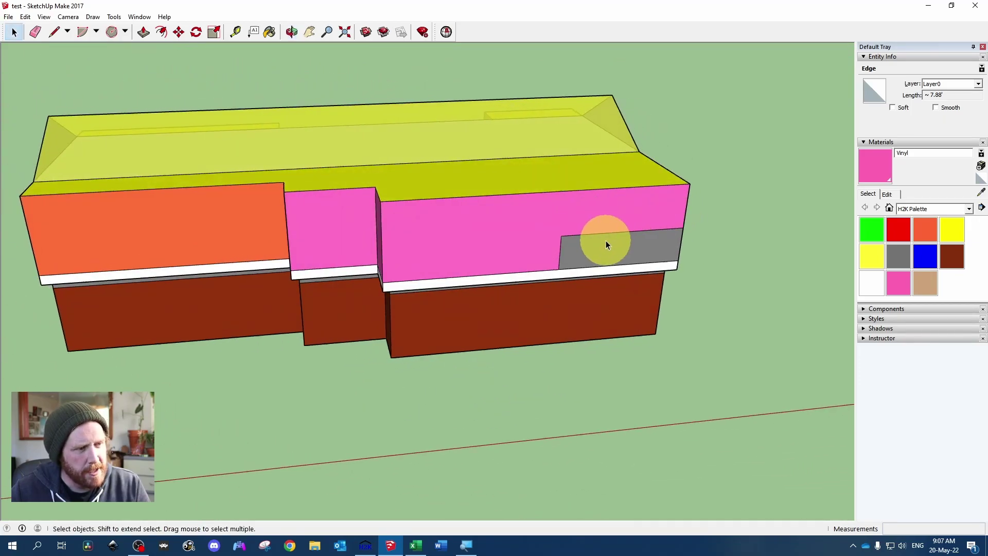
click(612, 244)
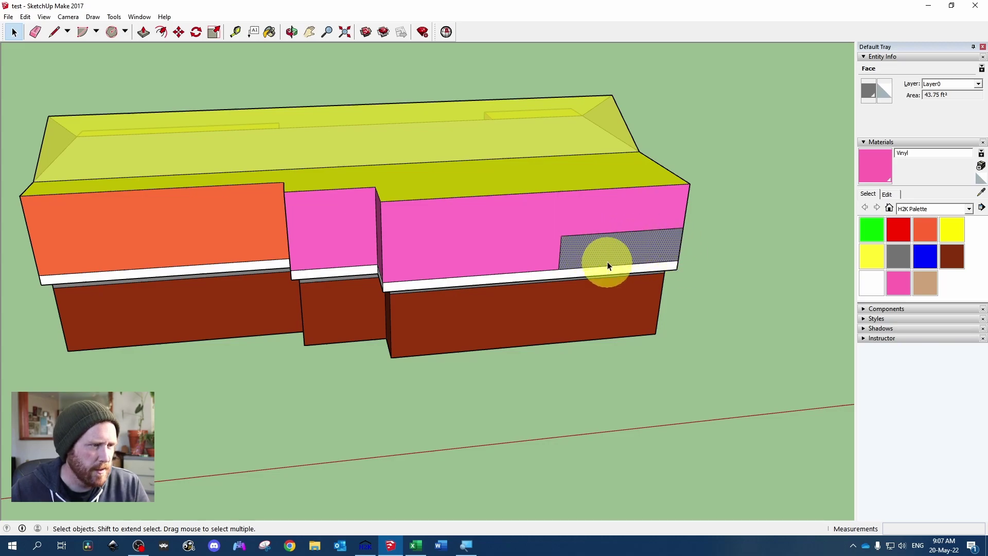
click(503, 231)
middle_drag(187, 184, 359, 205)
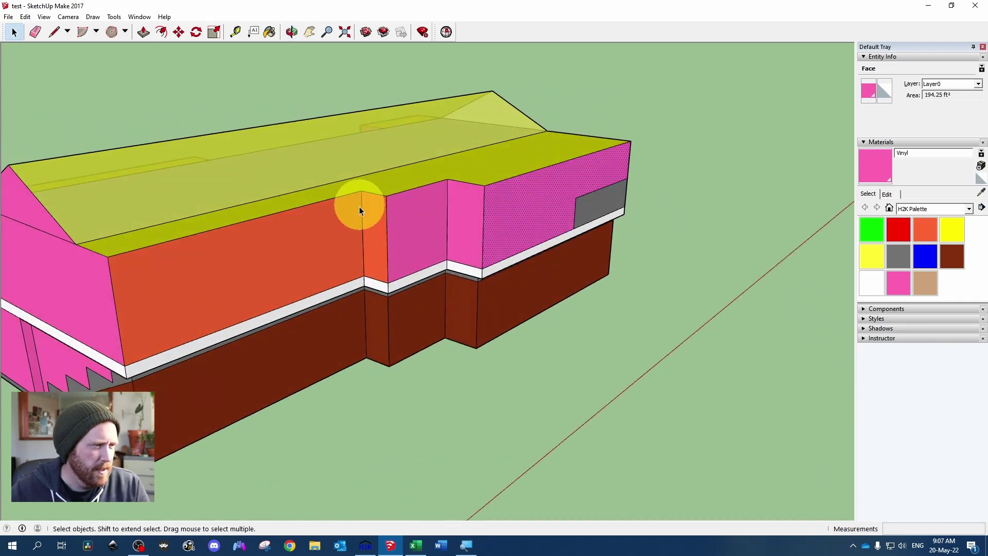
click(319, 230)
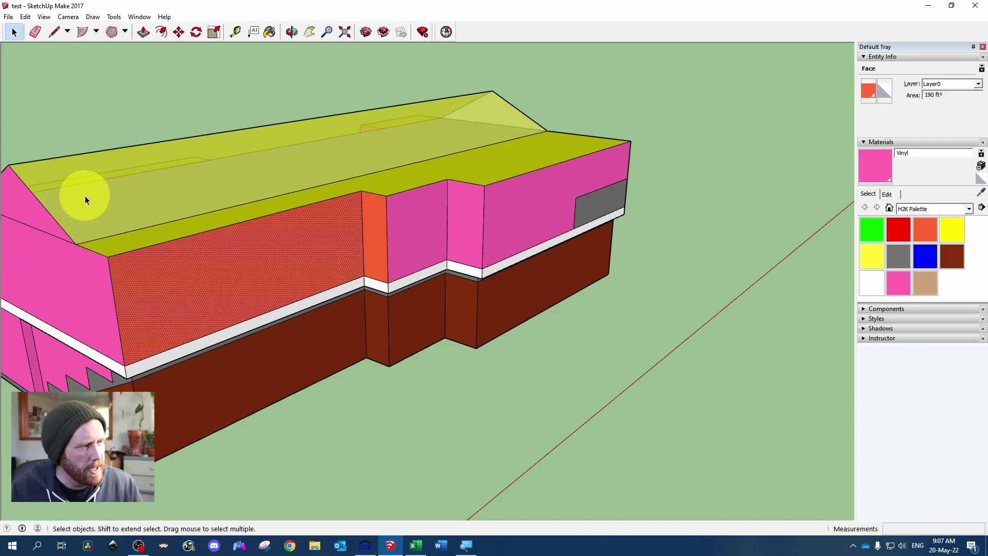
Step: Select both pink gable triangle faces together to read their combined 76.56 ft² area
middle_drag(85, 195, 418, 255)
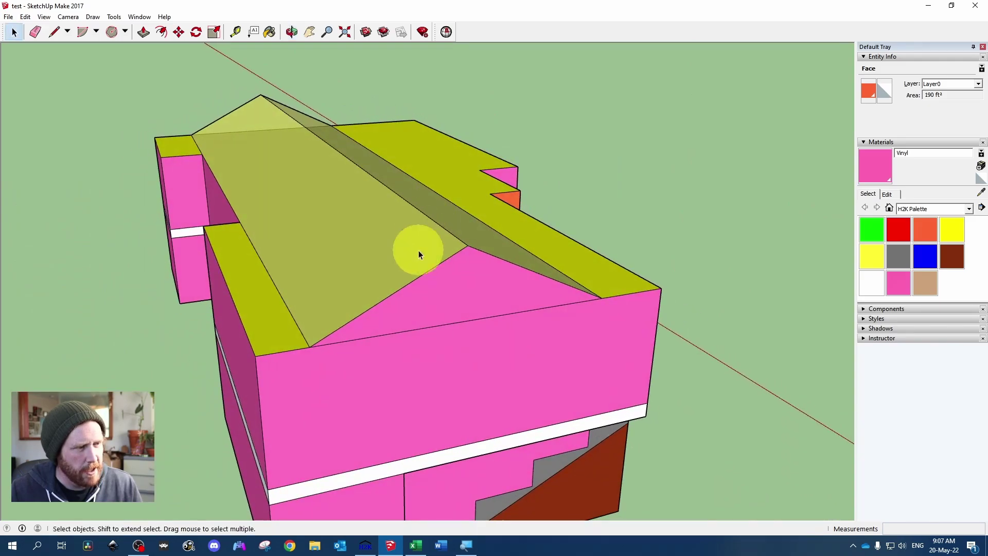
click(469, 283)
middle_drag(470, 283, 401, 271)
shift+click(401, 270)
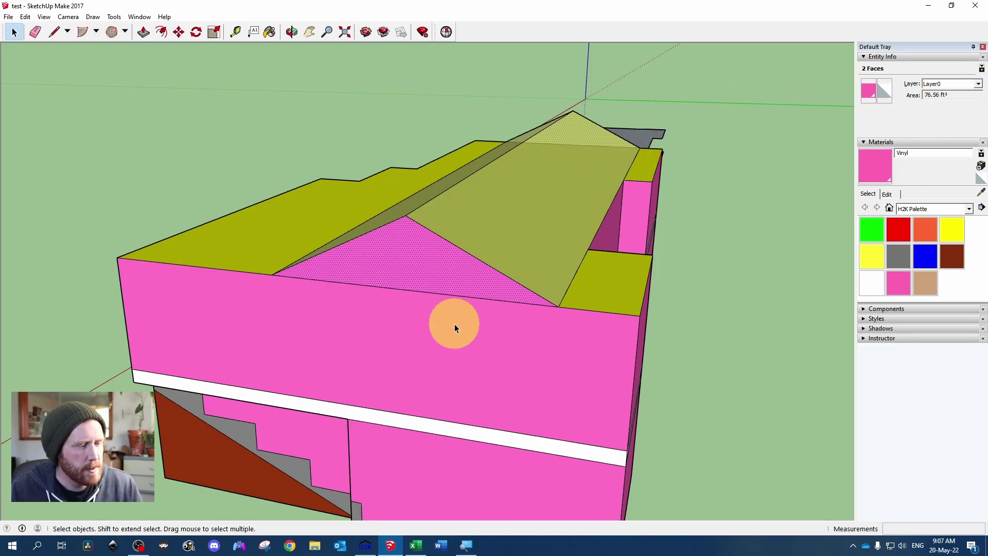
Step: Enter 76.56 as Wall 3's surface area in cell E8 of the height calculator
click(415, 544)
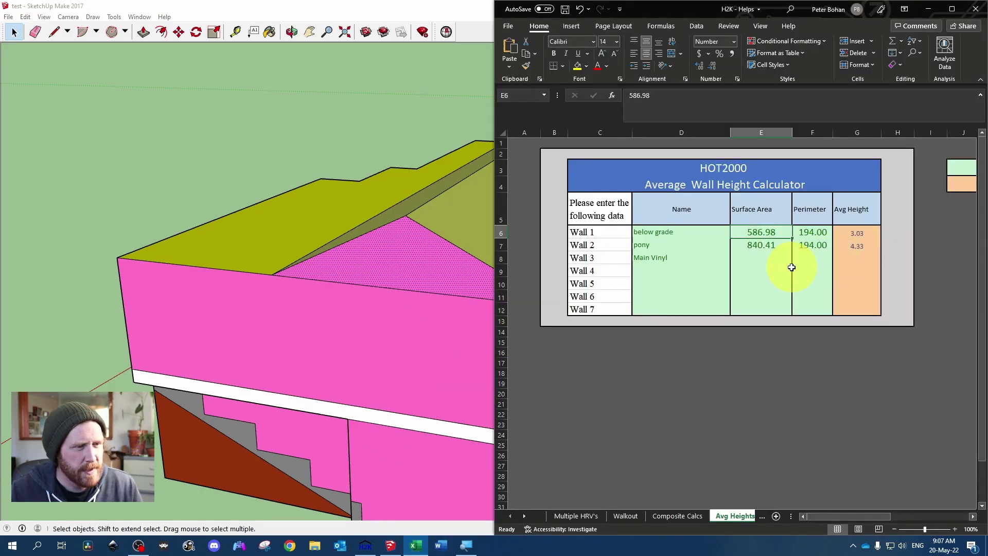
click(771, 258)
text(76)
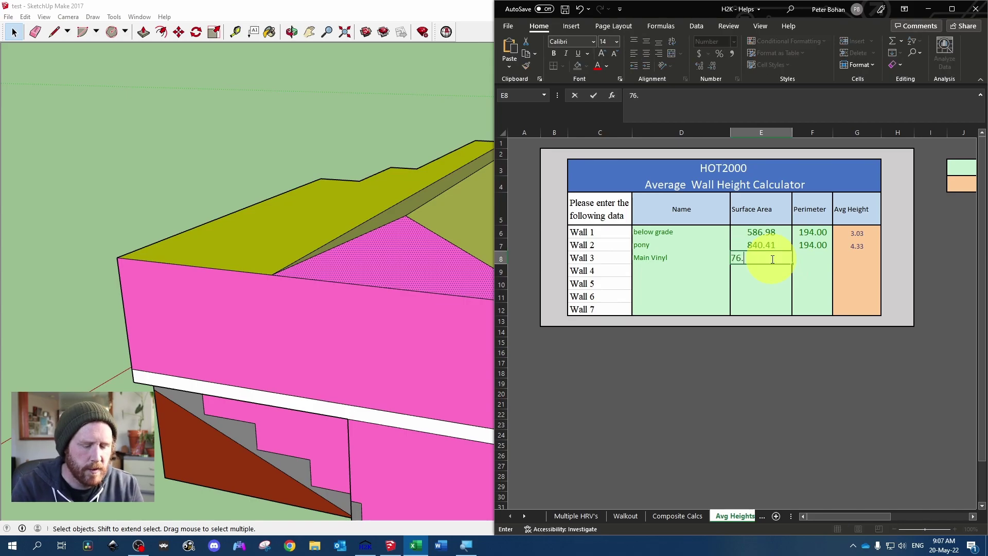
text(.56)
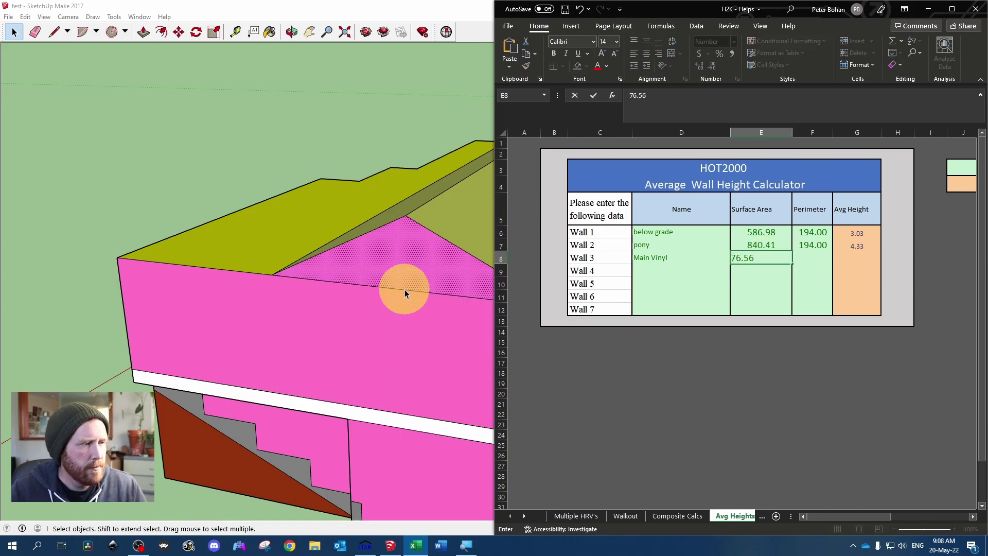
Step: Measure the front eave edges in SketchUp to get the gable-end wall length
click(406, 287)
mouse_move(406, 287)
middle_down()
mouse_move(448, 271)
mouse_move(357, 238)
mouse_move(150, 209)
middle_up()
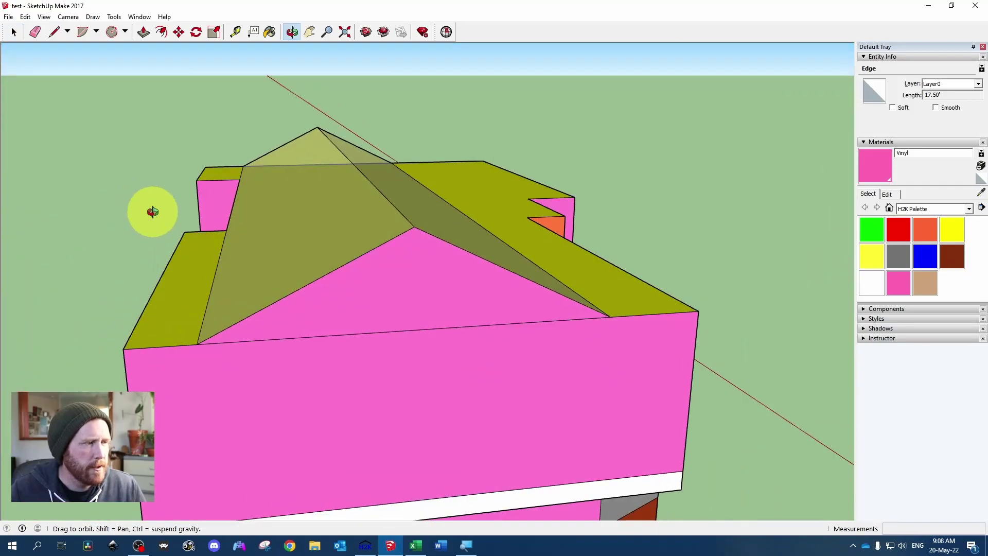
ctrl+click(330, 339)
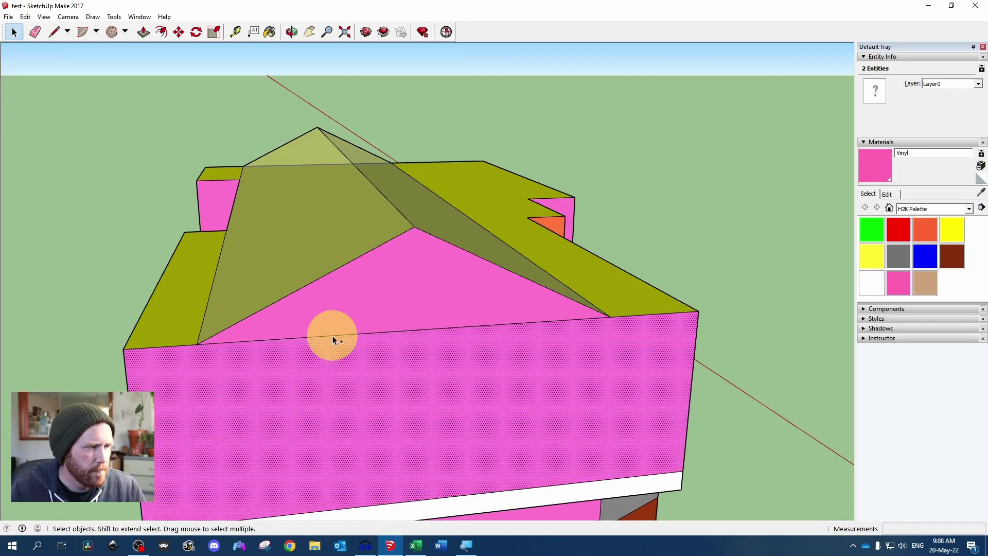
ctrl+click(332, 335)
shift+click(331, 376)
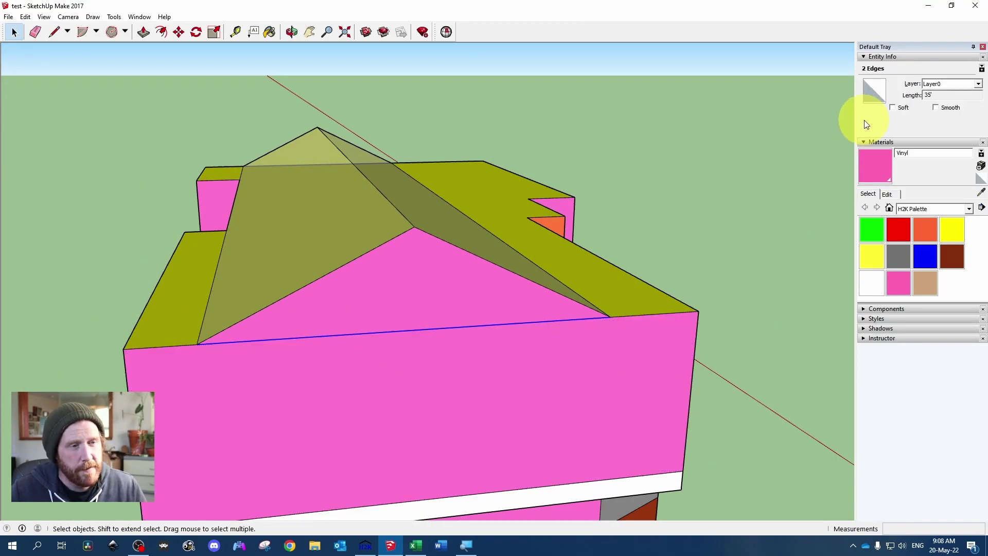
Step: Enter 76.56 area and 35 perimeter in row 8, checking G8's 2.19 average height
click(416, 545)
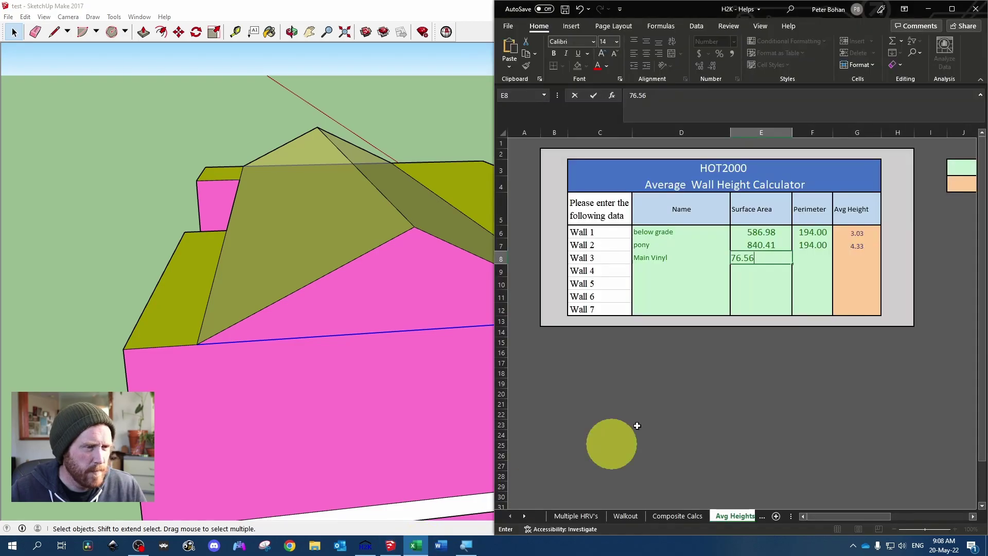
text(76.56)
click(799, 258)
text(35)
key(Return)
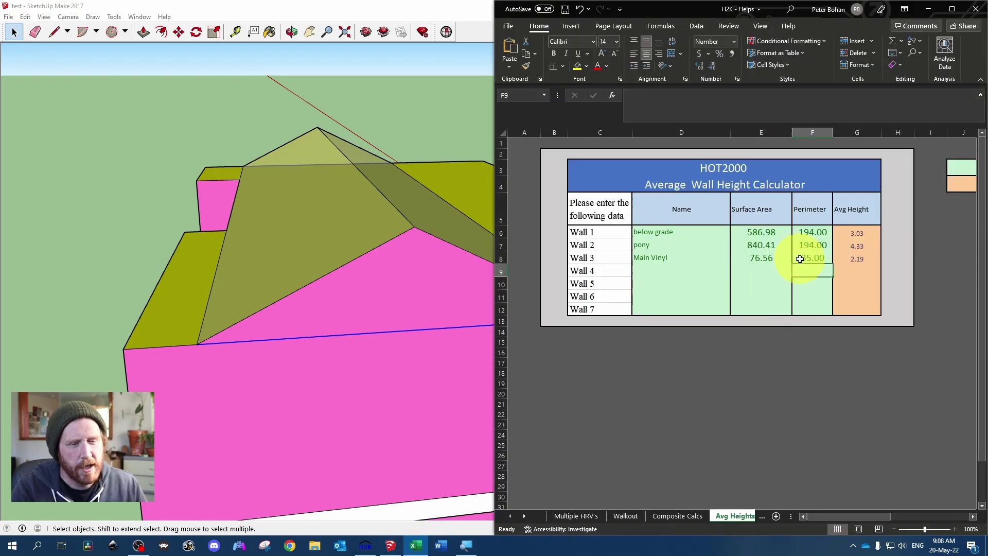
click(799, 259)
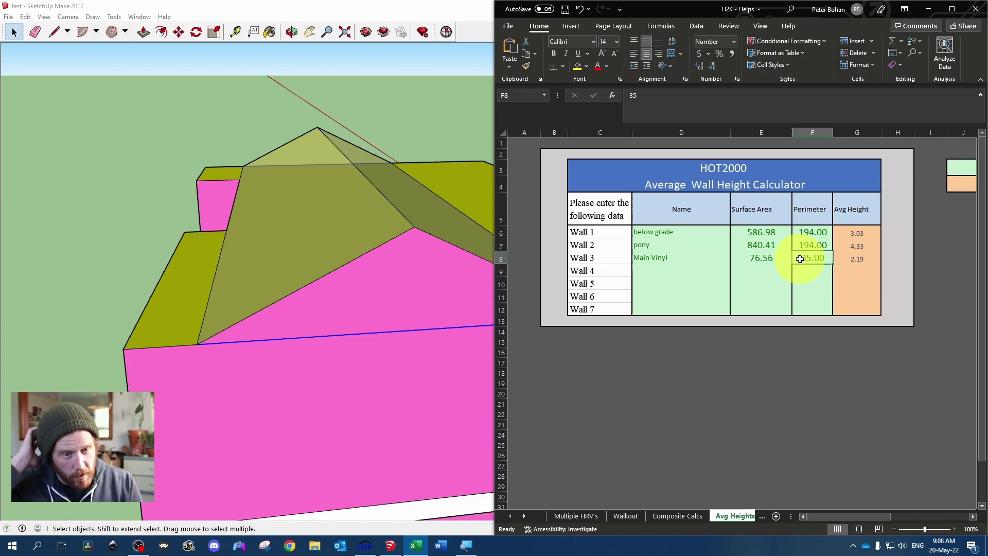
key(Right)
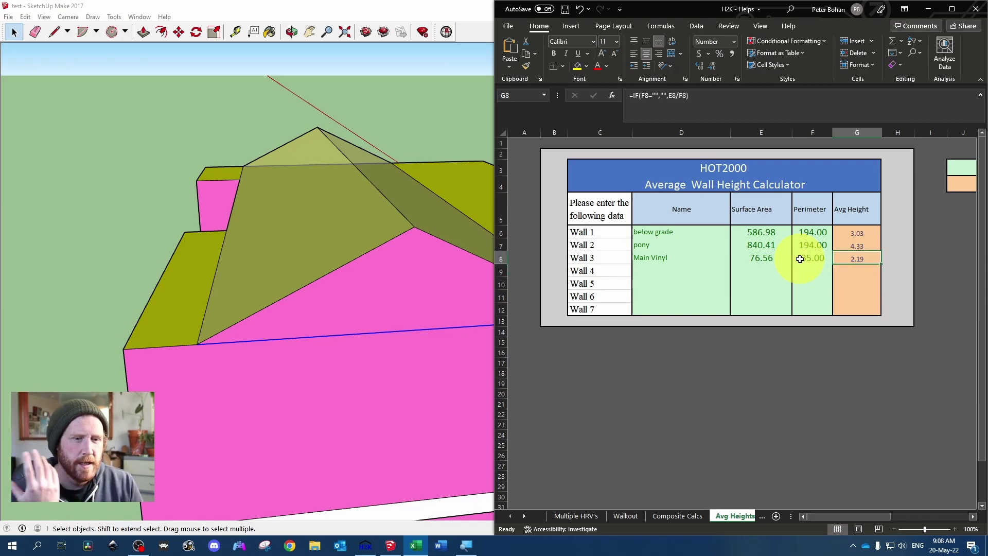
key(Left)
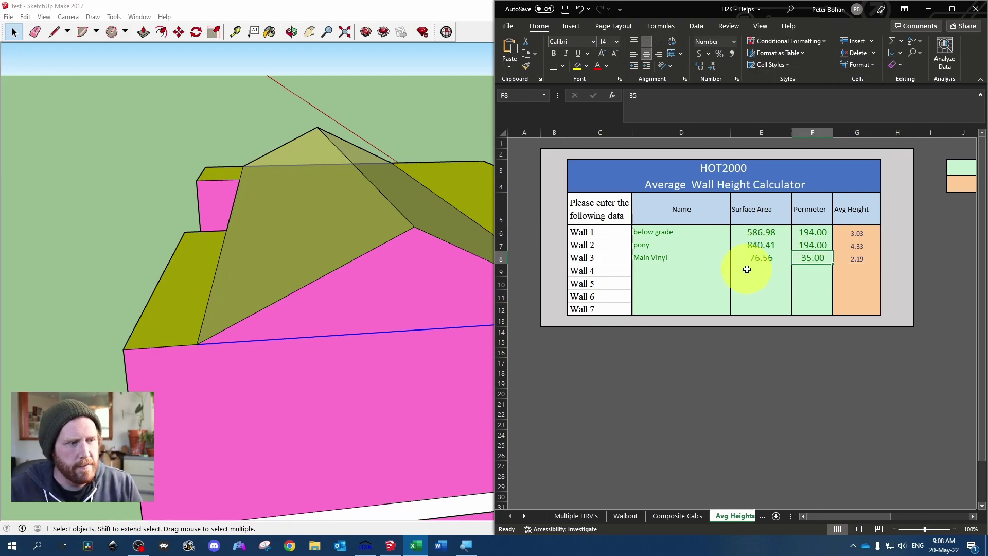
Step: Select all twelve vinyl wall faces in SketchUp to read their 1386.81 ft² total area
click(401, 426)
click(422, 304)
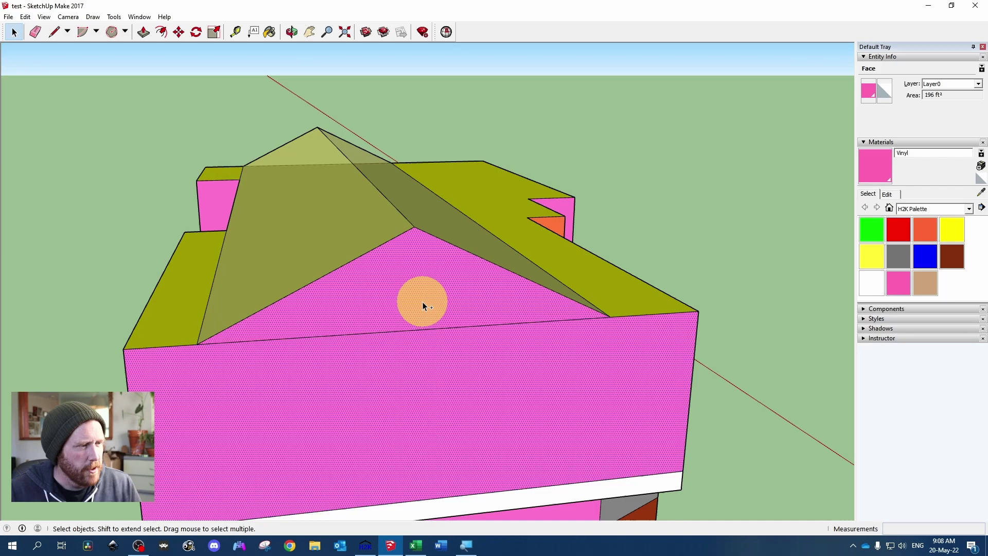
mouse_move(422, 304)
middle_down()
mouse_move(341, 311)
mouse_move(570, 333)
middle_up()
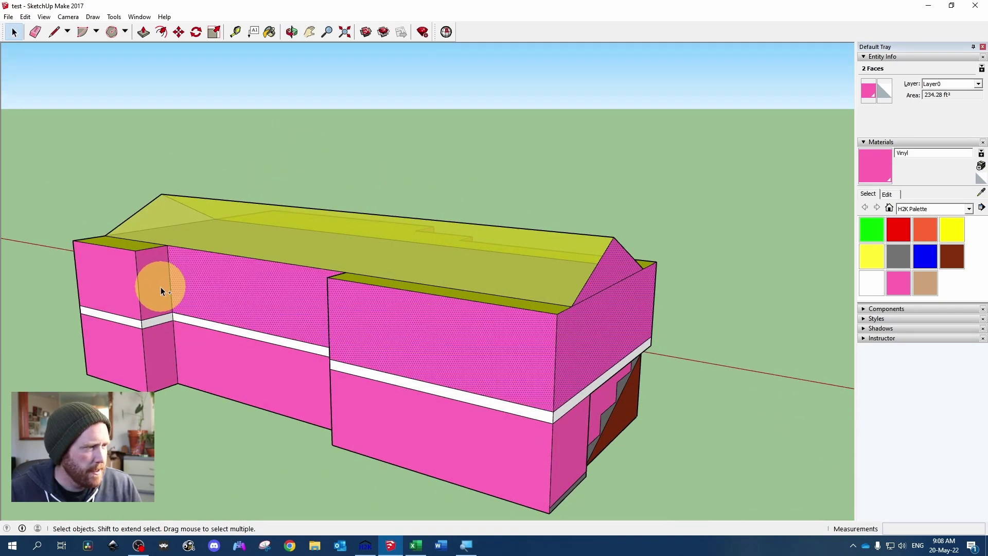
middle_drag(128, 288, 585, 287)
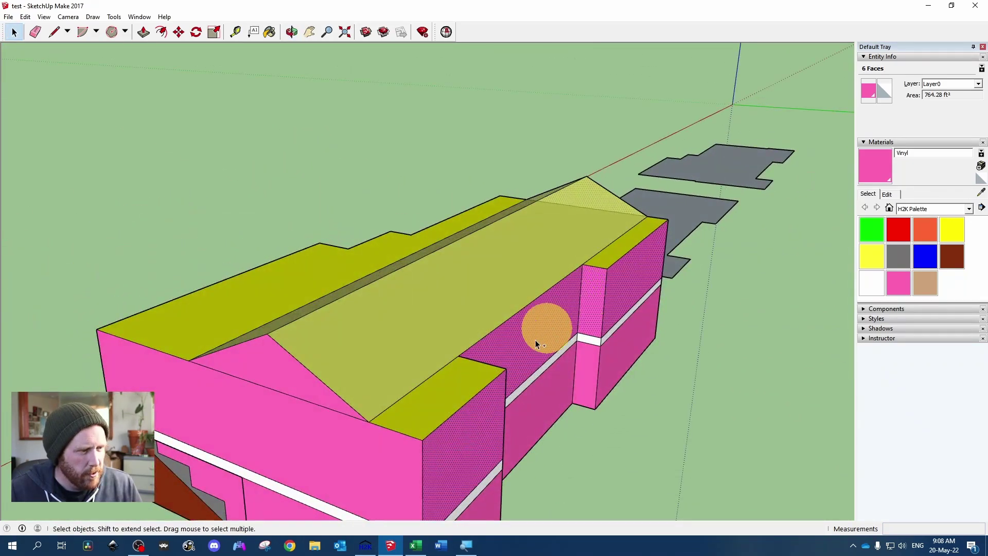
middle_drag(291, 385, 535, 242)
ctrl+click(513, 315)
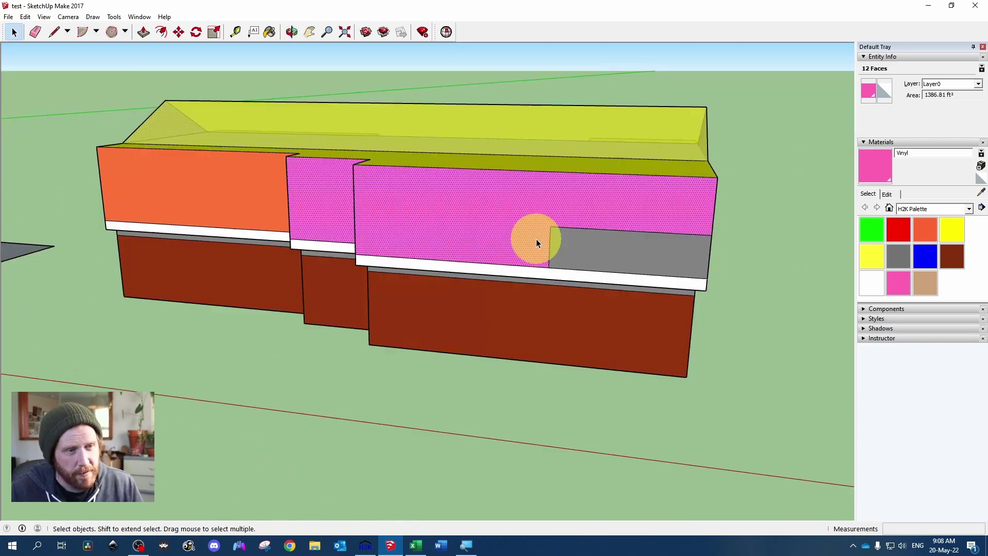
Step: Record 1386.81 as Wall 3's surface area in Excel cell E8
click(933, 6)
click(747, 259)
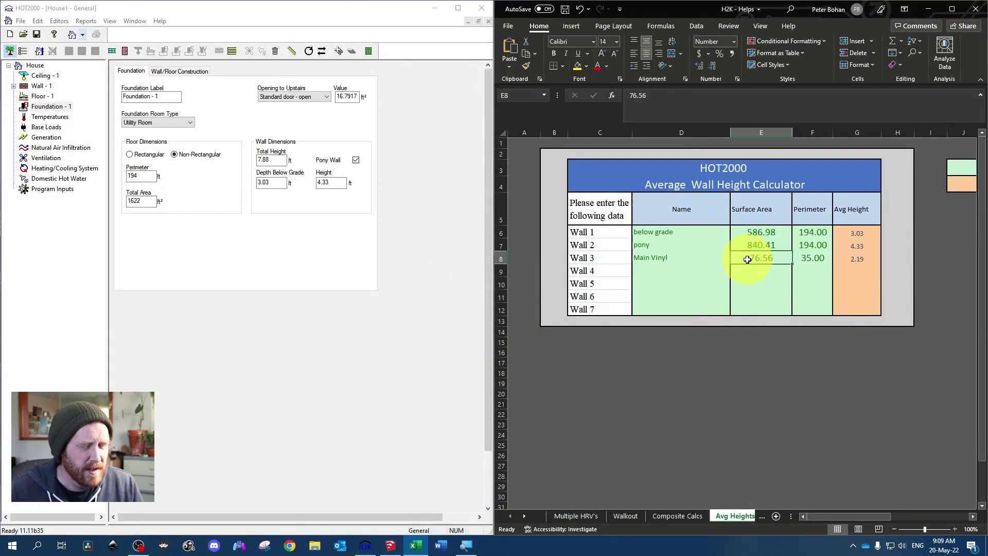
text(1386.81)
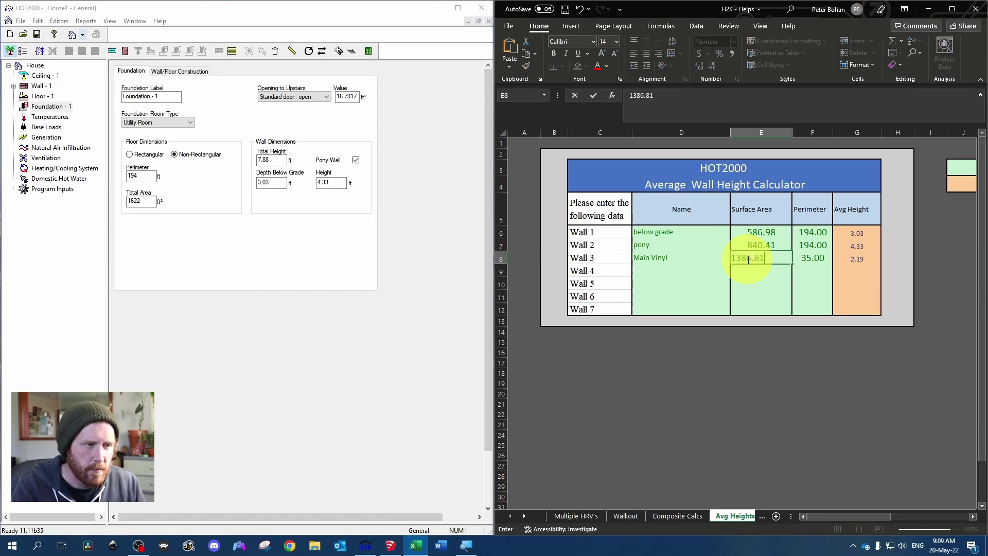
key(Tab)
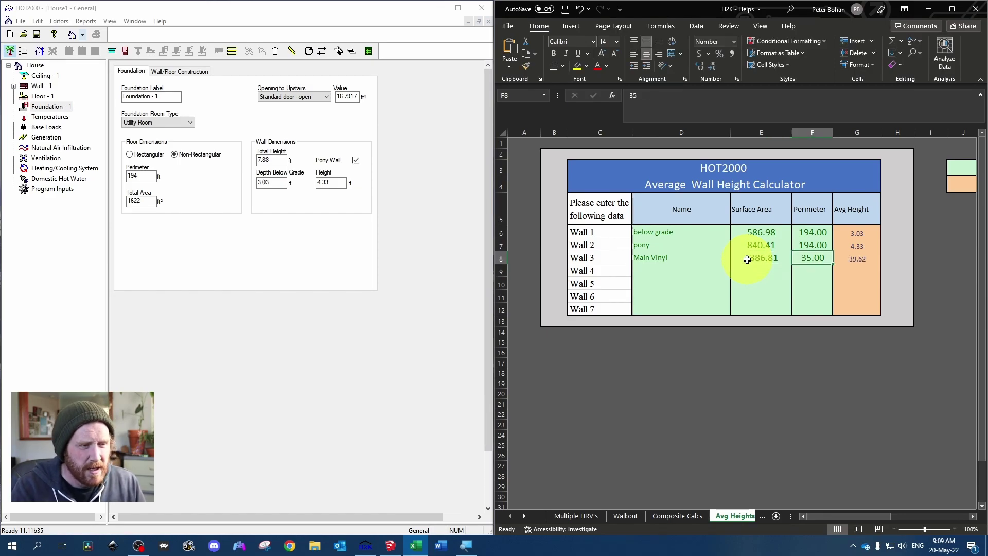
Step: Select the upper footprint edges, dropping the face and lower-left edge, to read 169.25 ft
click(390, 545)
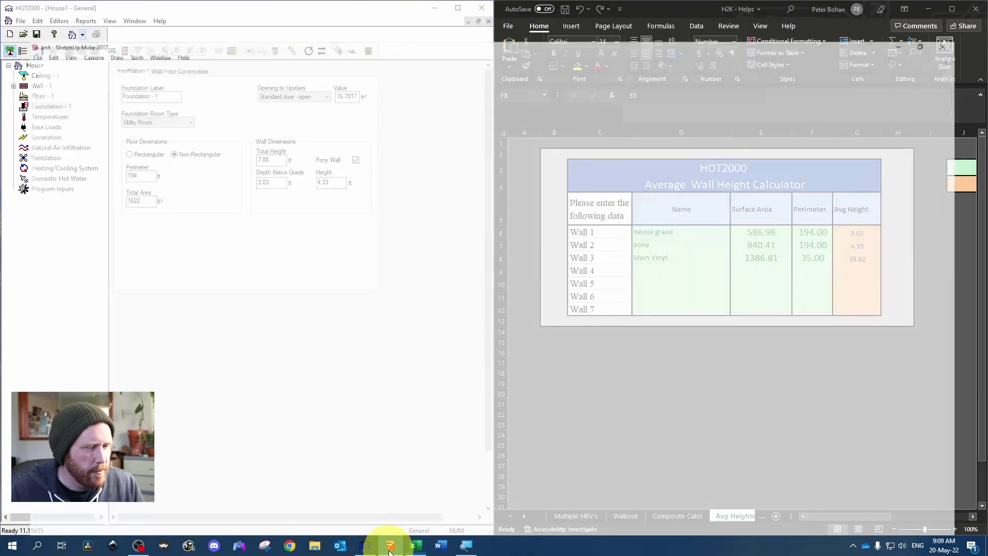
scroll(130, 170, down, 3)
middle_drag(131, 170, 442, 265)
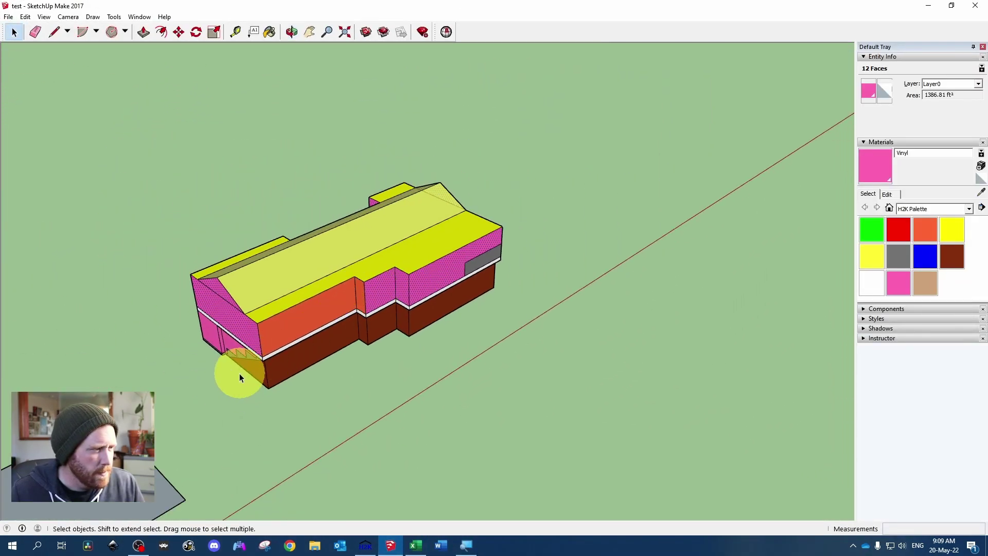
shift+middle_drag(239, 373, 462, 310)
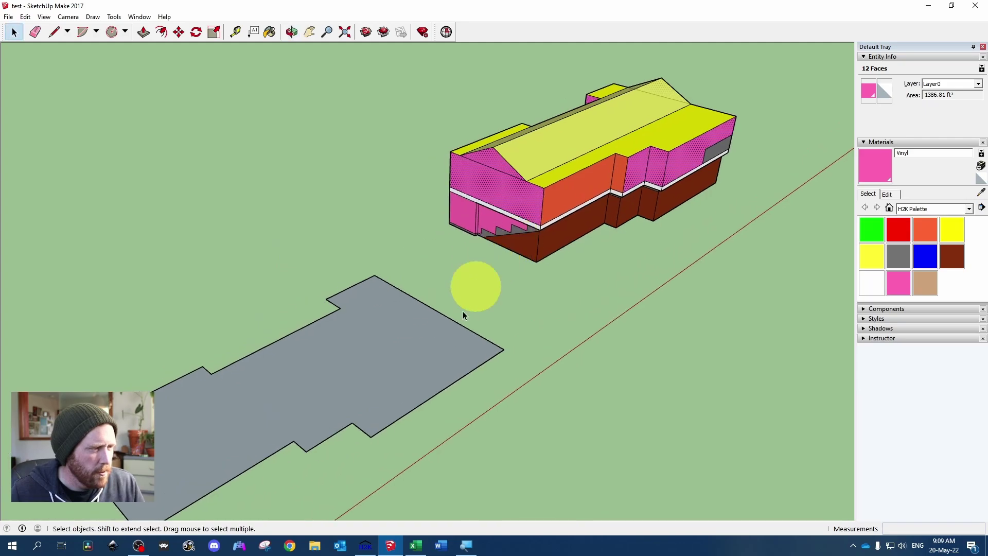
shift+click(238, 441)
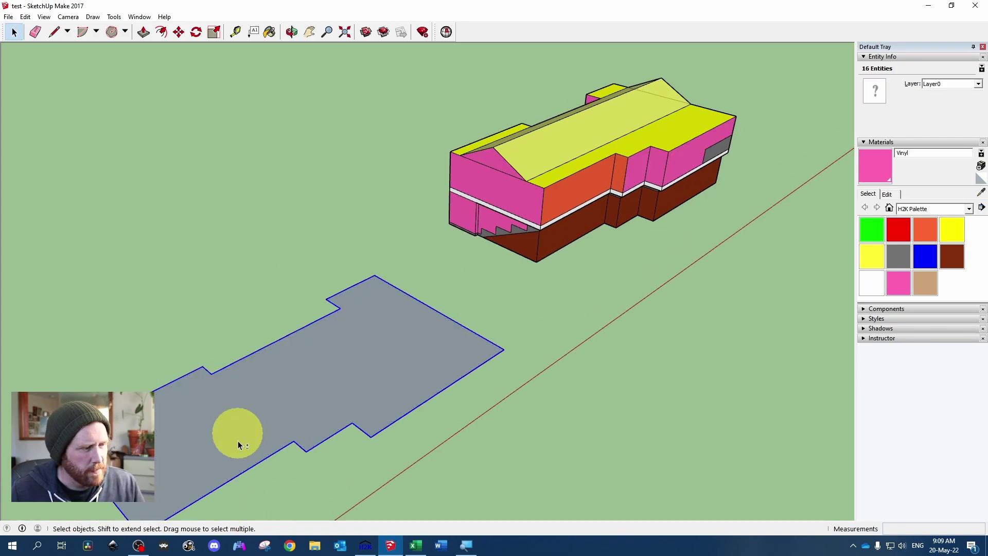
shift+click(284, 448)
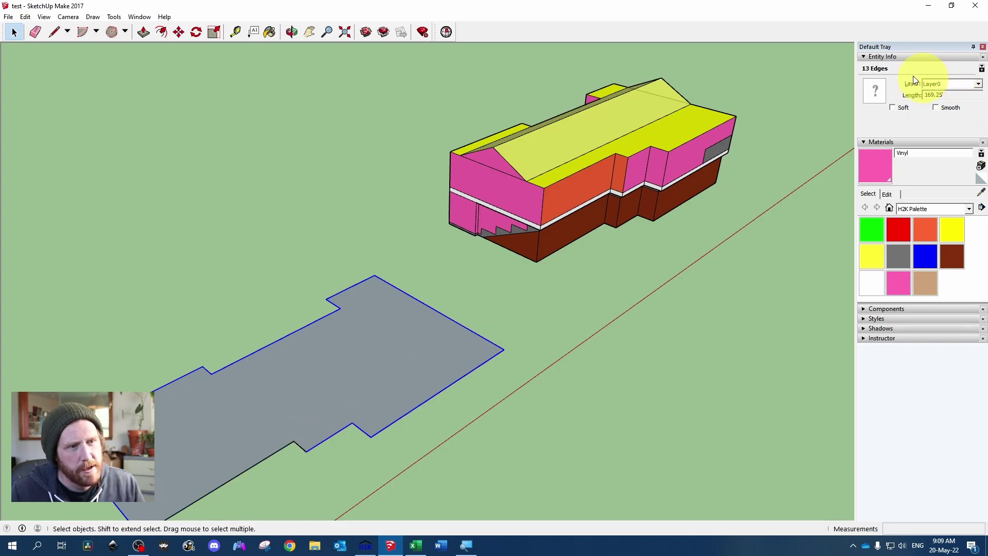
Step: Enter 169.25 as Wall 3's perimeter in cell F8, giving an 8.19 average height
click(928, 6)
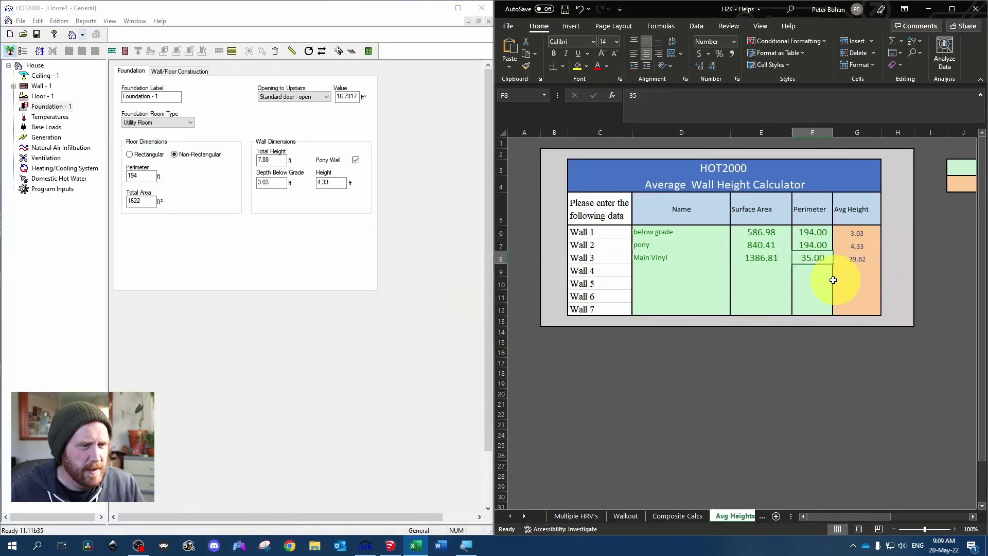
text(169.2)
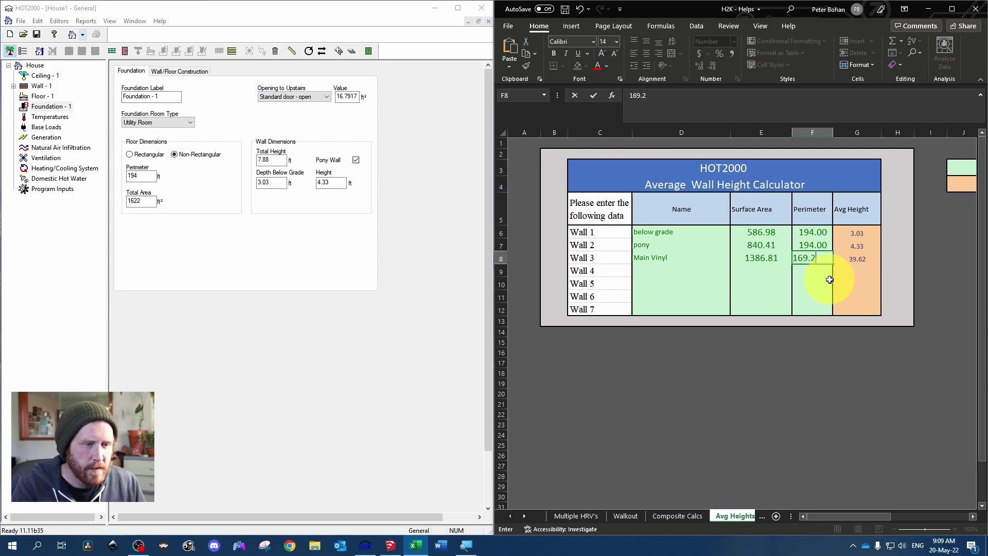
text(5)
key(Tab)
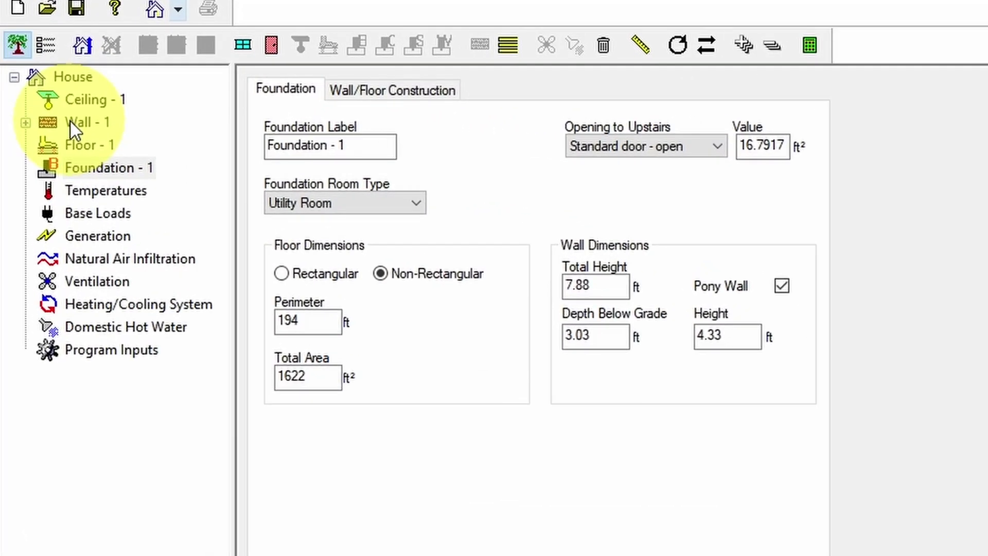
Step: On HOT2000's Wall - 1 page, enter height 8.19 ft and perimeter 169.25 ft for 1386.16 ft²
click(34, 84)
click(77, 122)
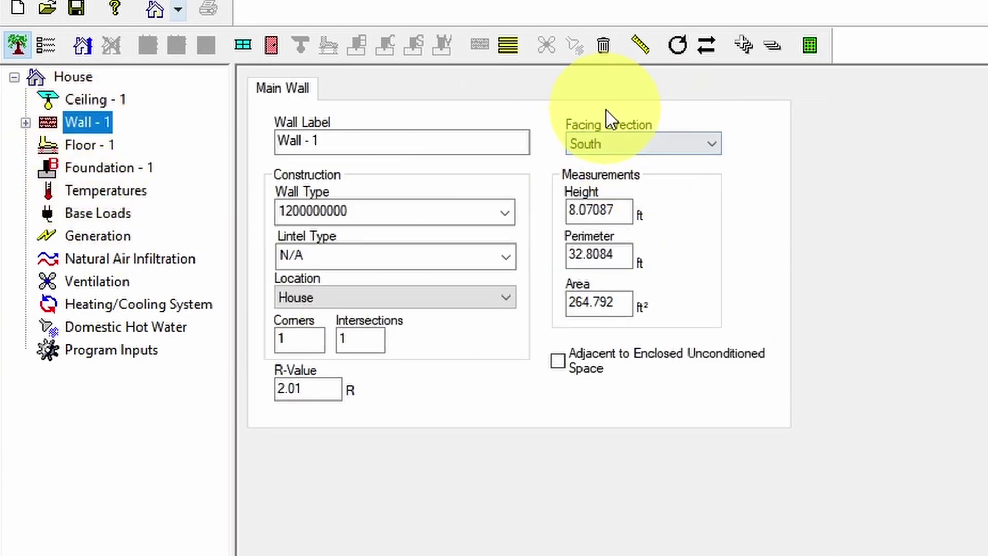
click(375, 212)
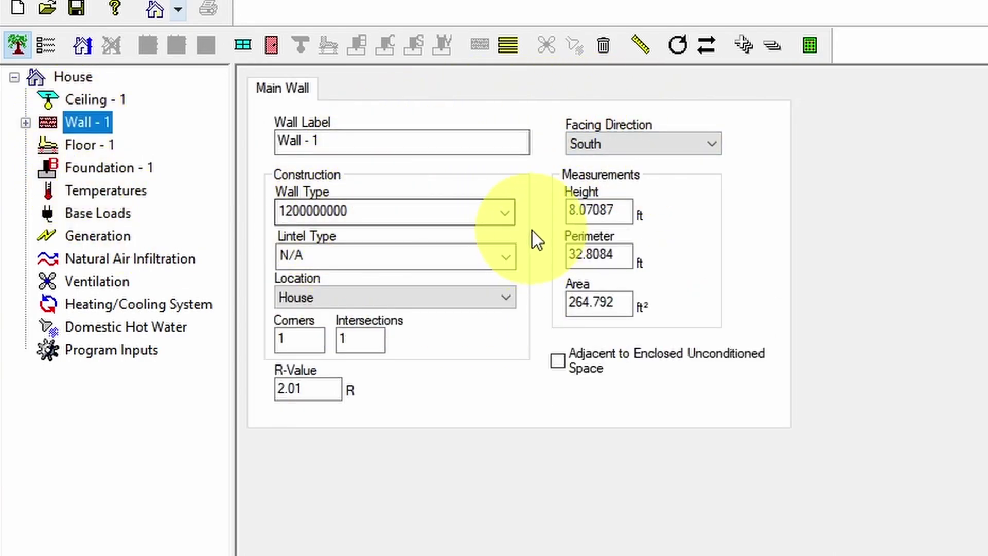
double_click(624, 211)
text(8.19)
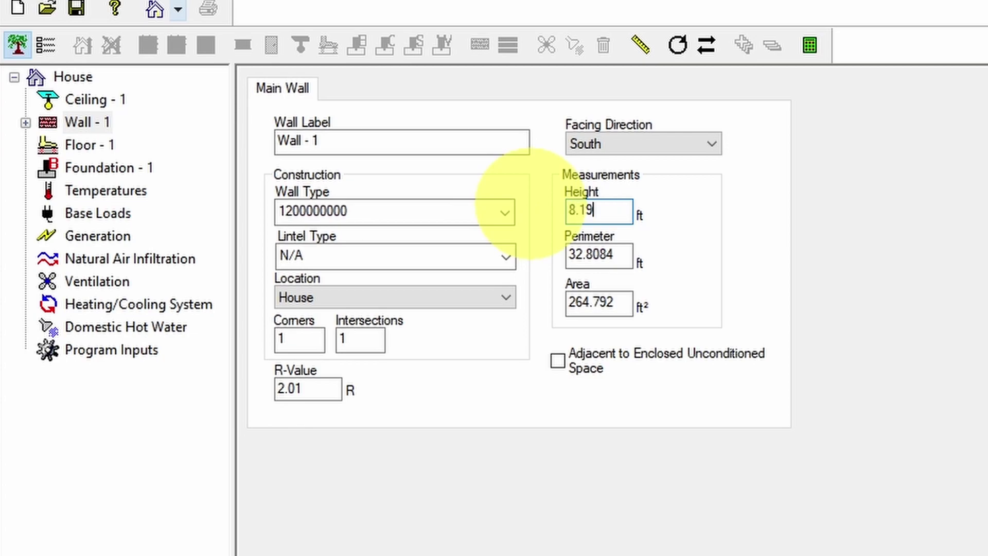
key(Tab)
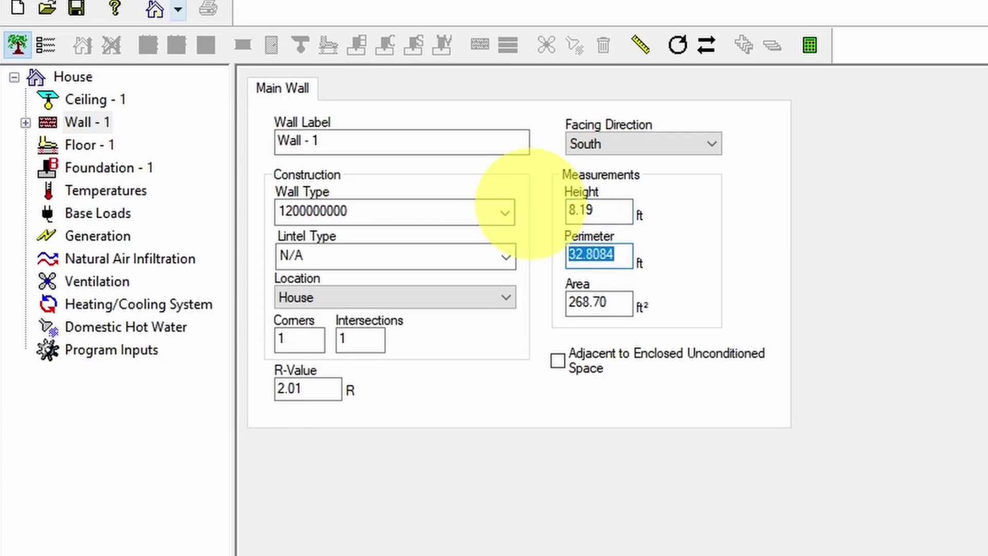
text(169.25)
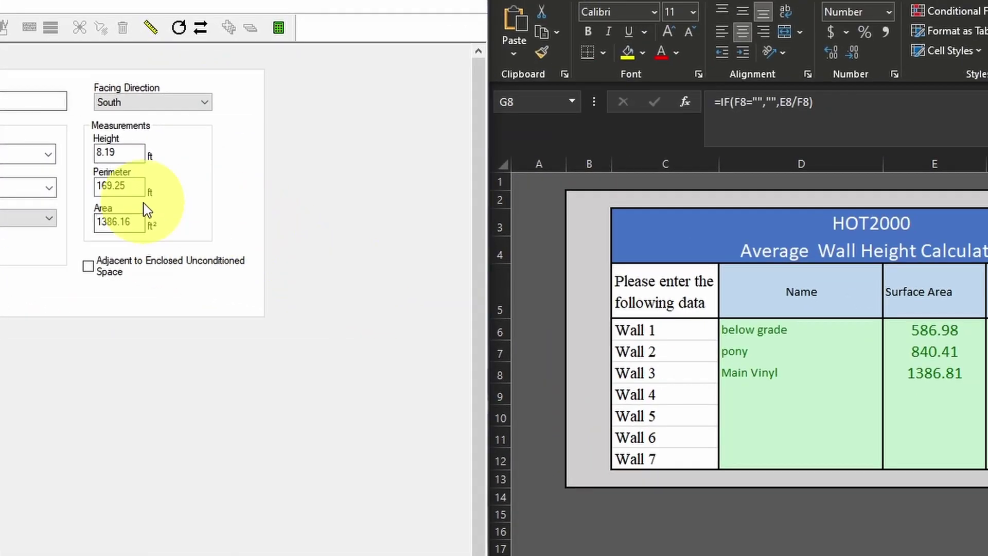
click(933, 374)
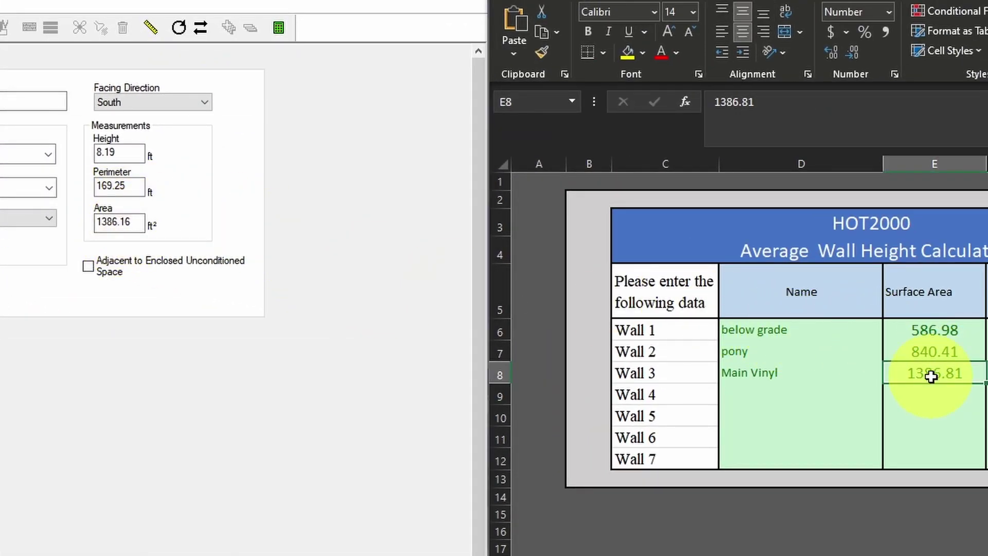